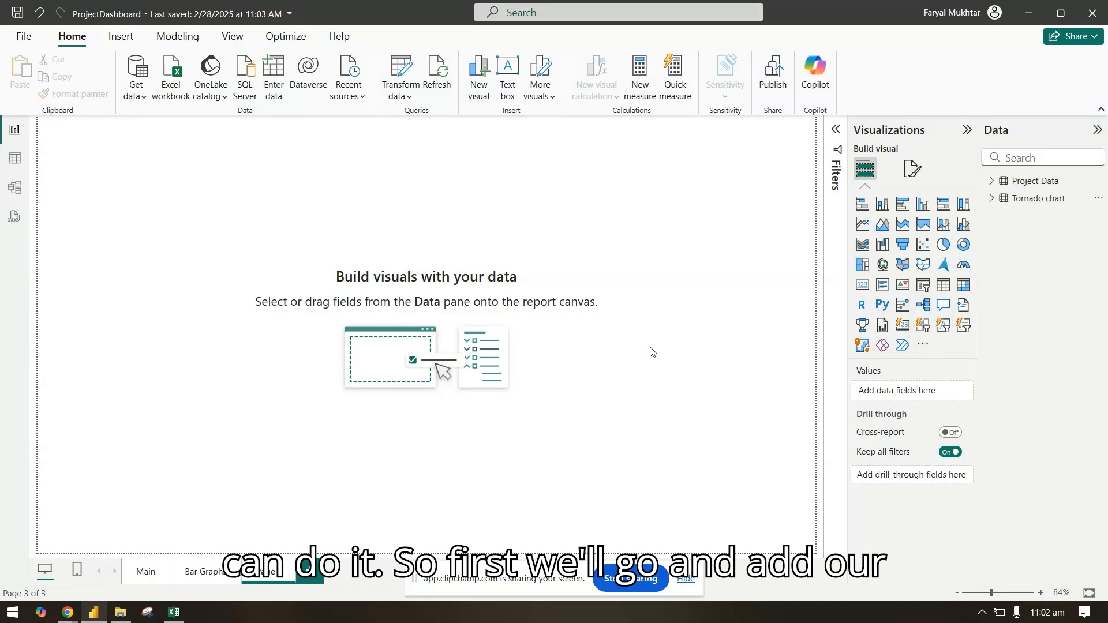
Open the details page of Microsoft Corporation's Tornado chart in the gallery of additional Power BI visuals
left_click(922, 345)
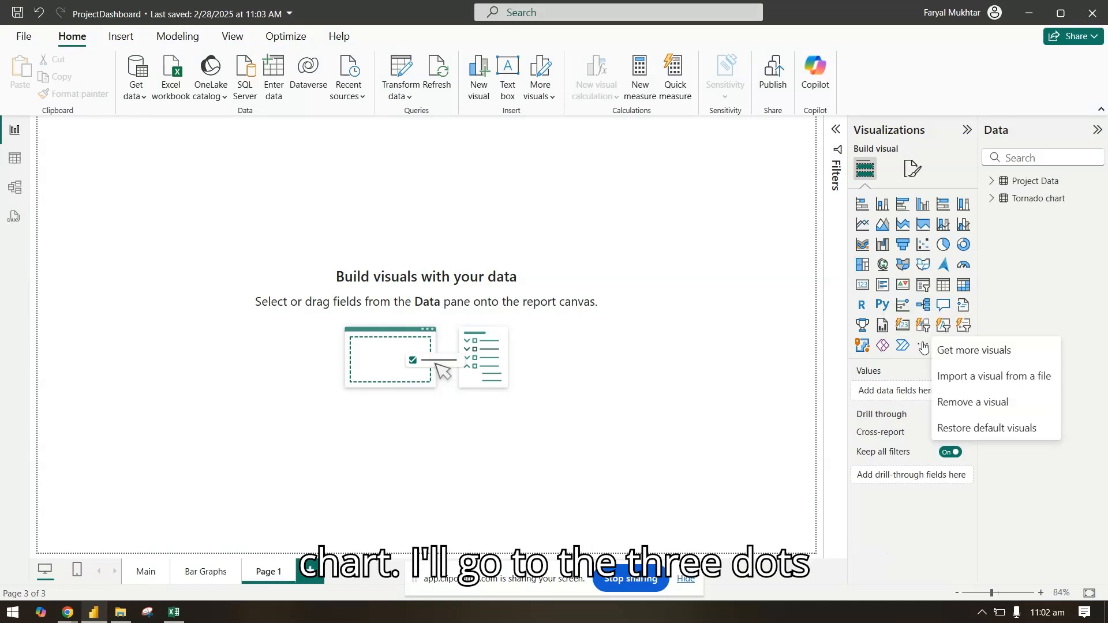
left_click(996, 350)
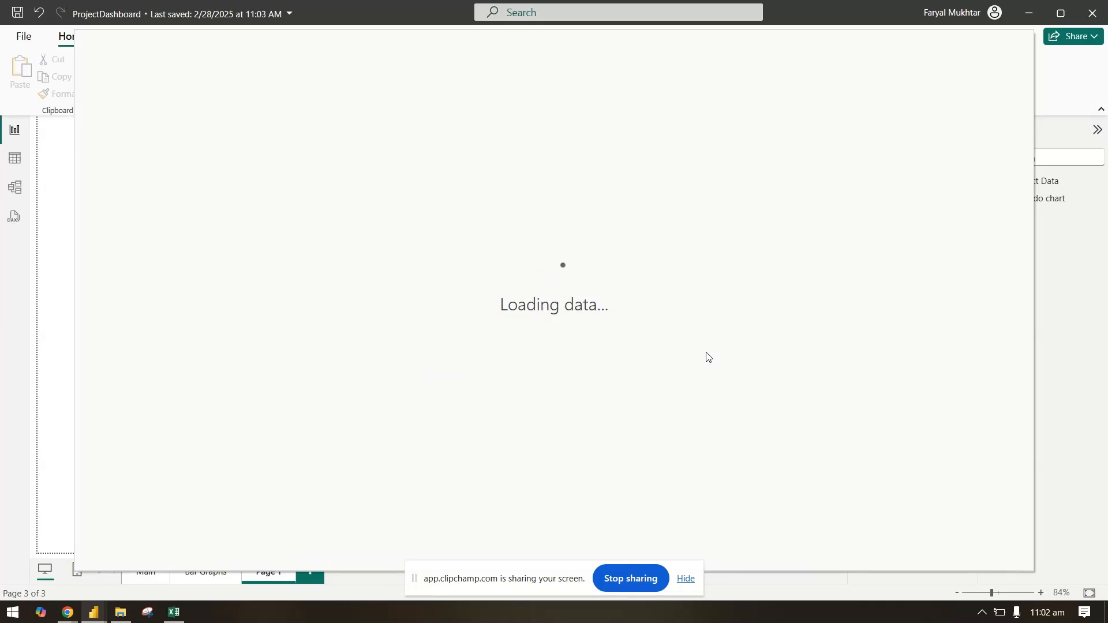
scroll(707, 358, "down", 4)
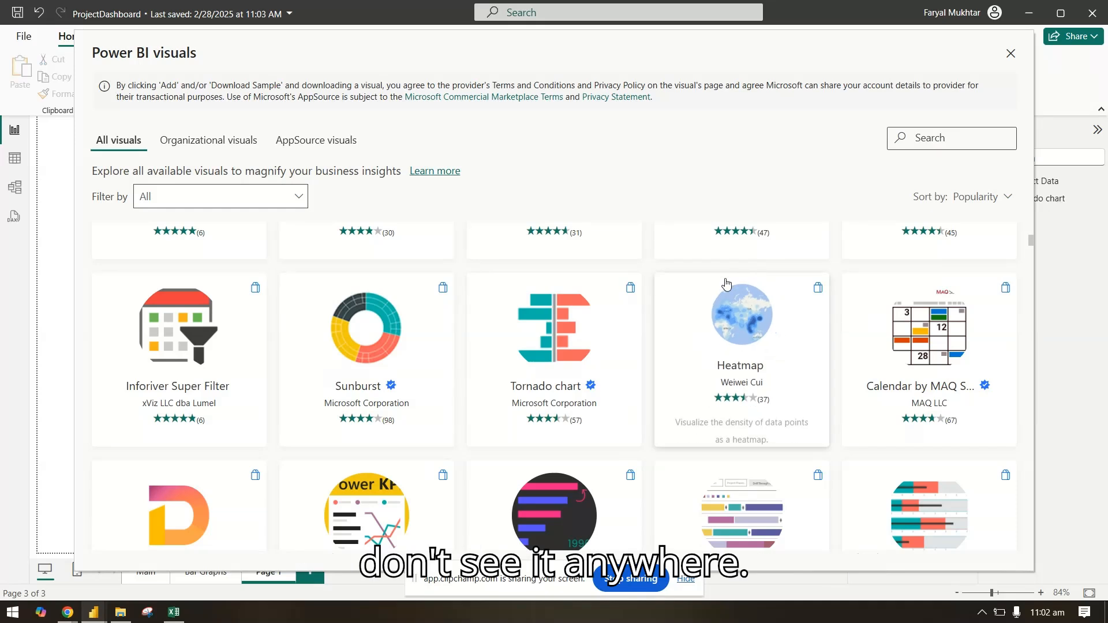
left_click(552, 345)
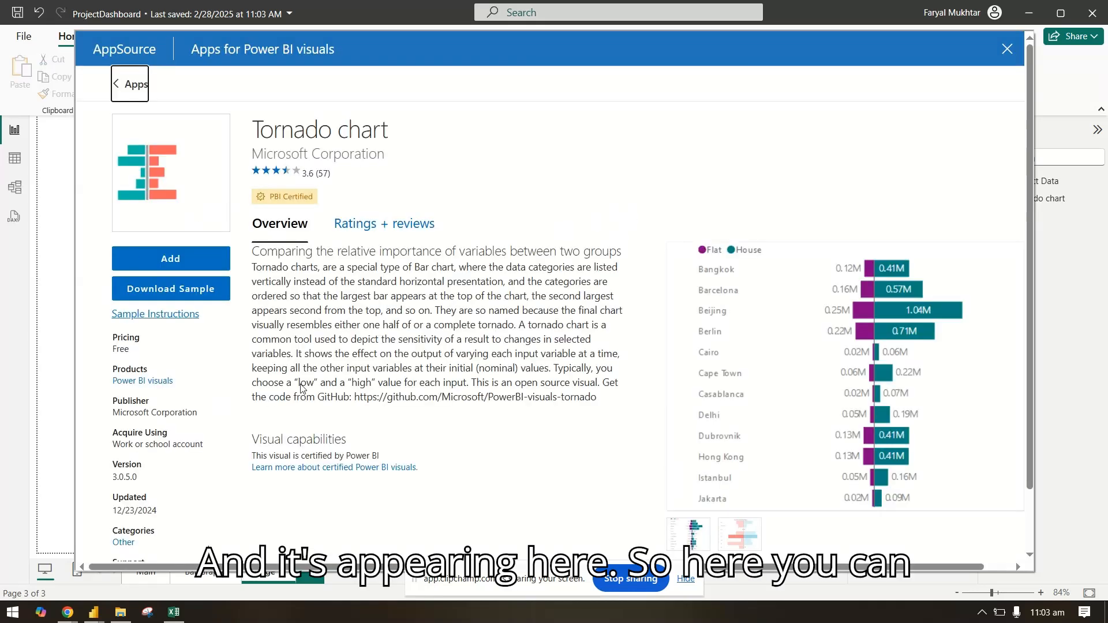
Preview the second sample image of the Tornado chart and add the visual to the report
scroll(842, 324, "down", 1)
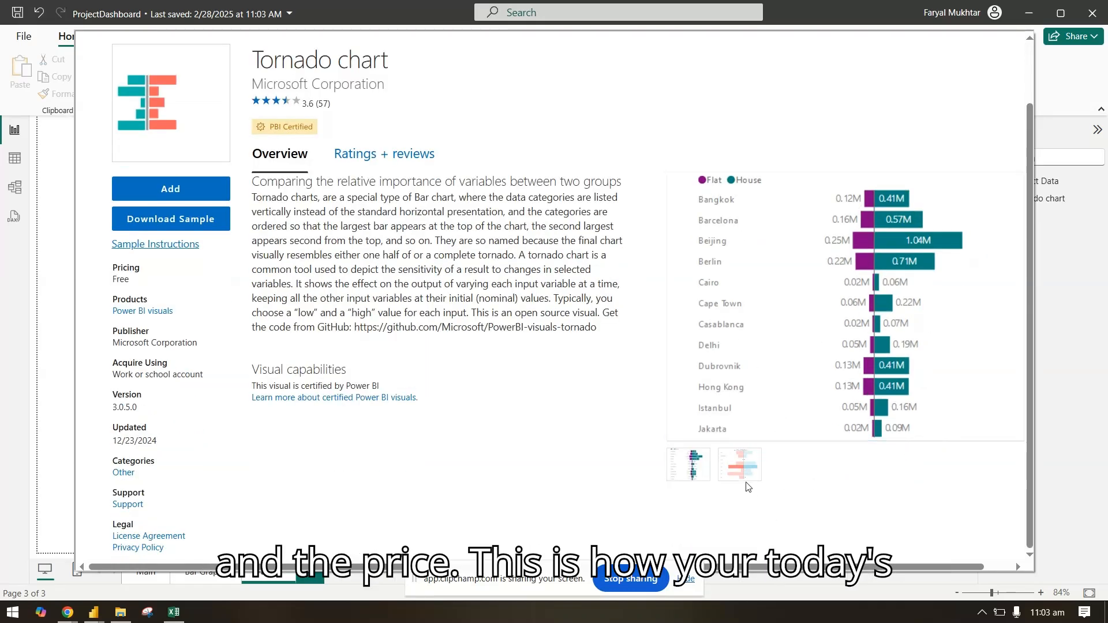
left_click(740, 464)
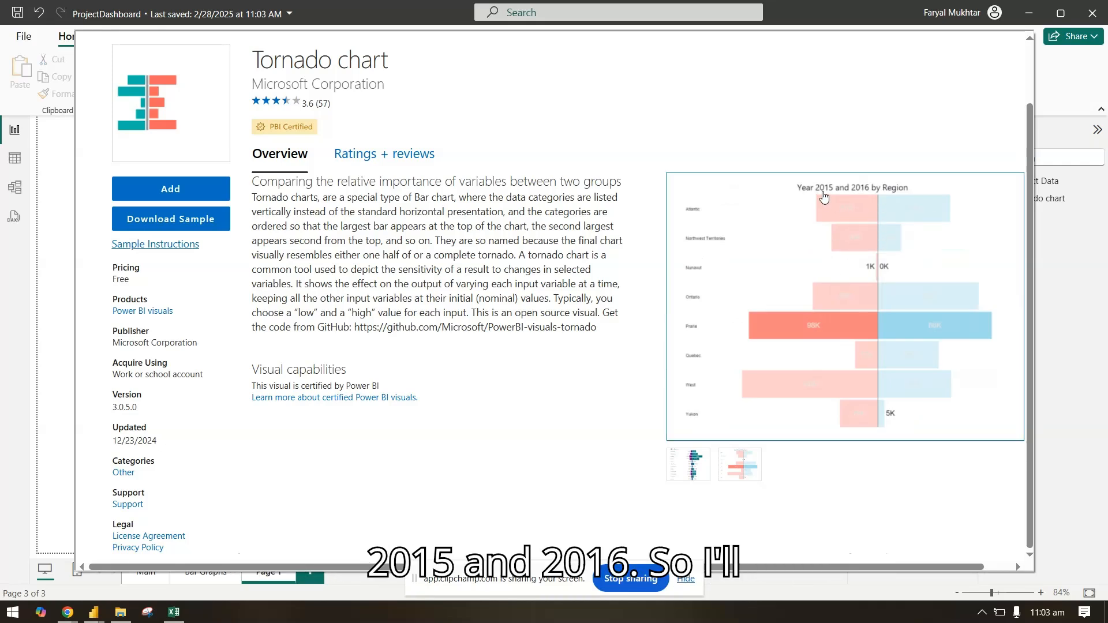
scroll(141, 128, "up", 1)
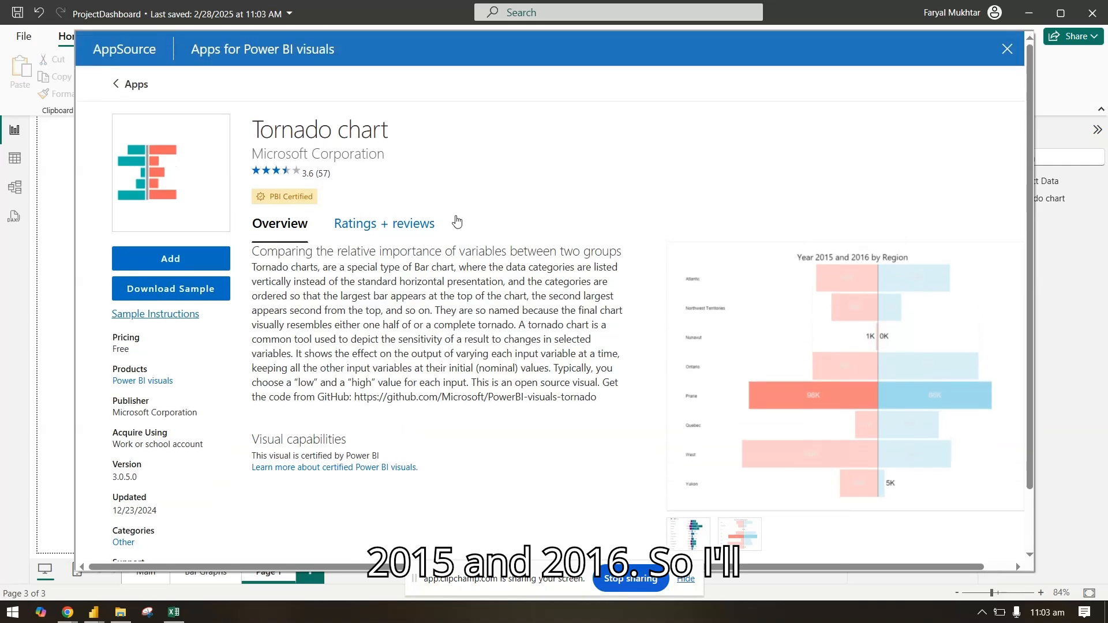
left_click(189, 259)
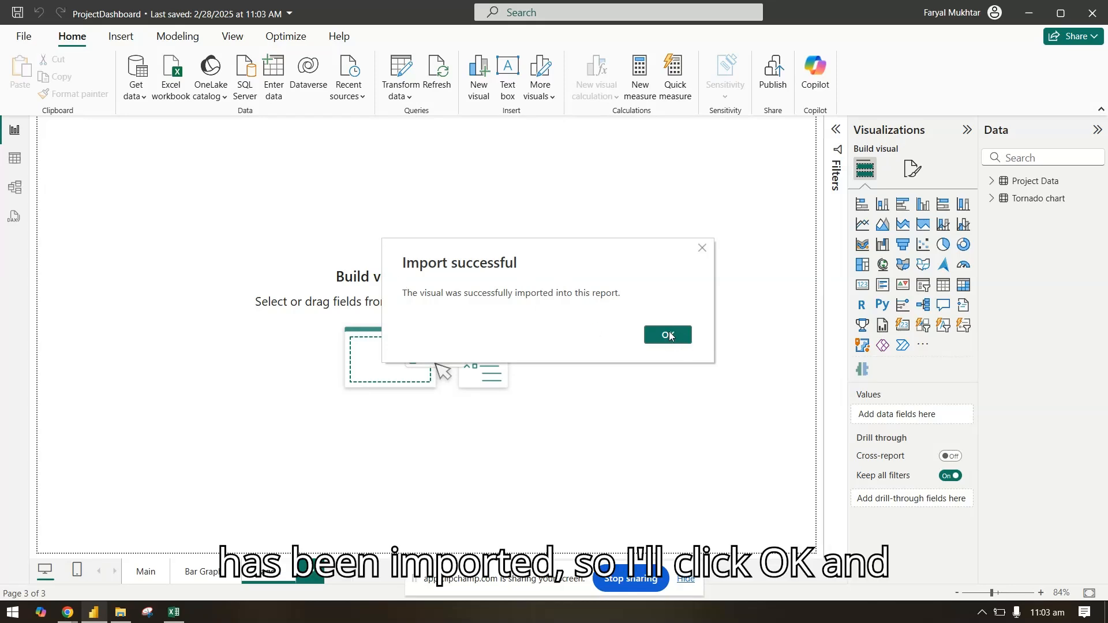
left_click(668, 335)
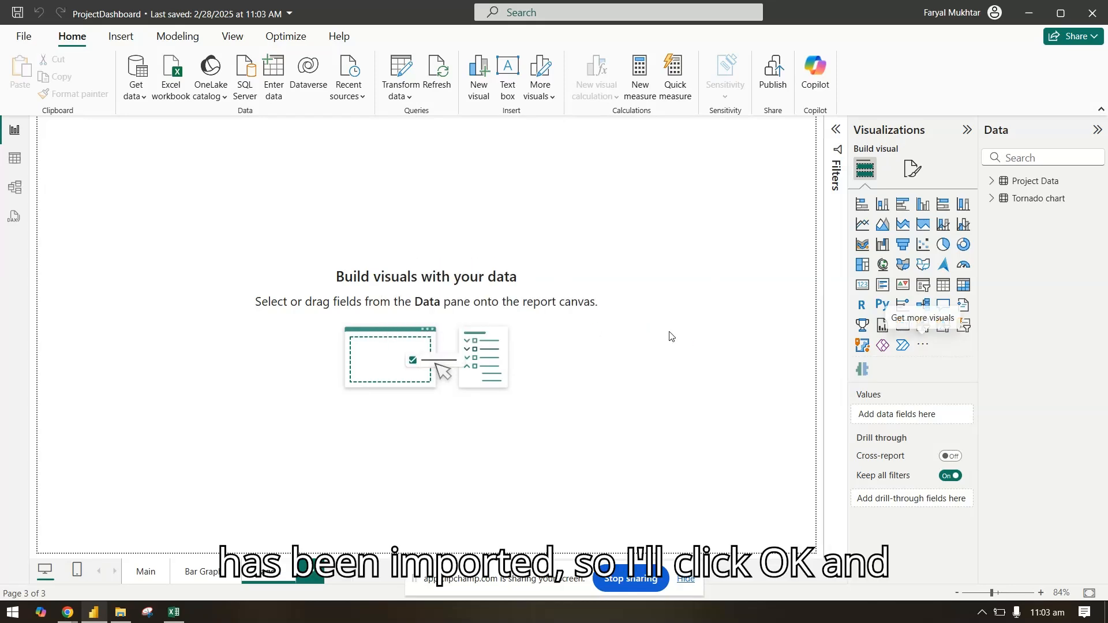
Place an empty Tornado chart on Page 1 and move it to the middle of the canvas
left_click(864, 370)
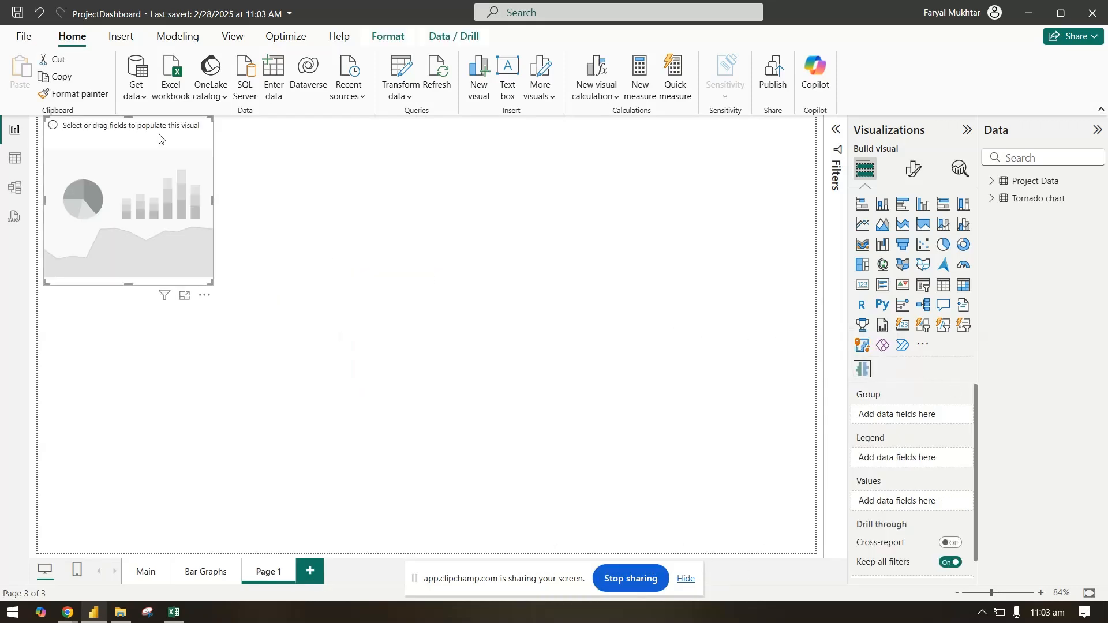
left_click_drag(187, 138, 471, 246)
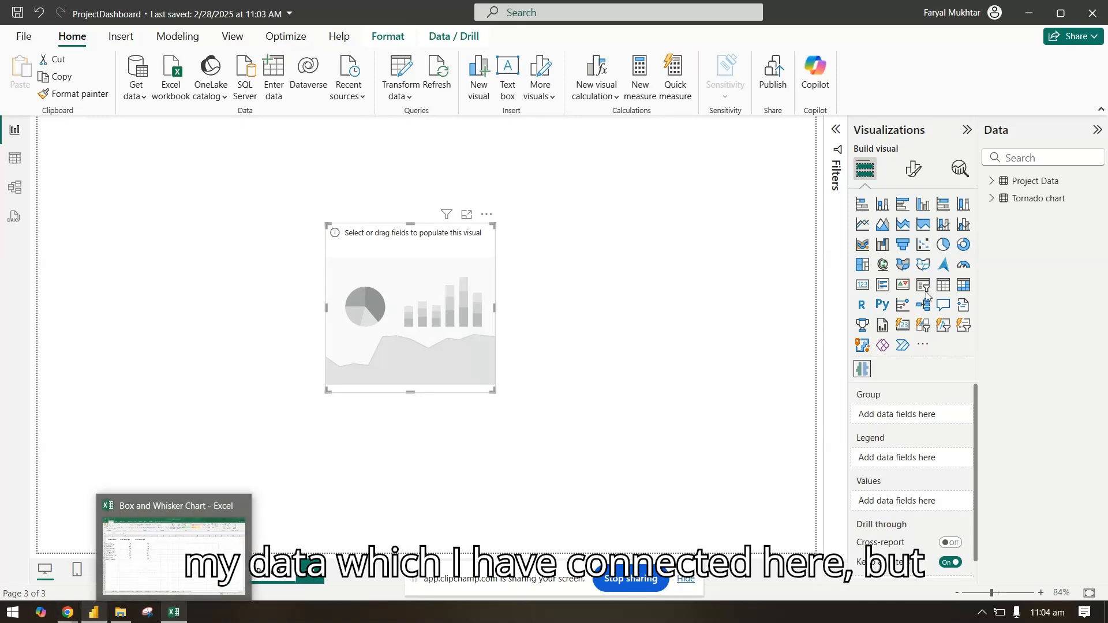
Switch to the Excel workbook to examine the product names and 2023 and 2024 sales, and return to Power BI
left_click(182, 614)
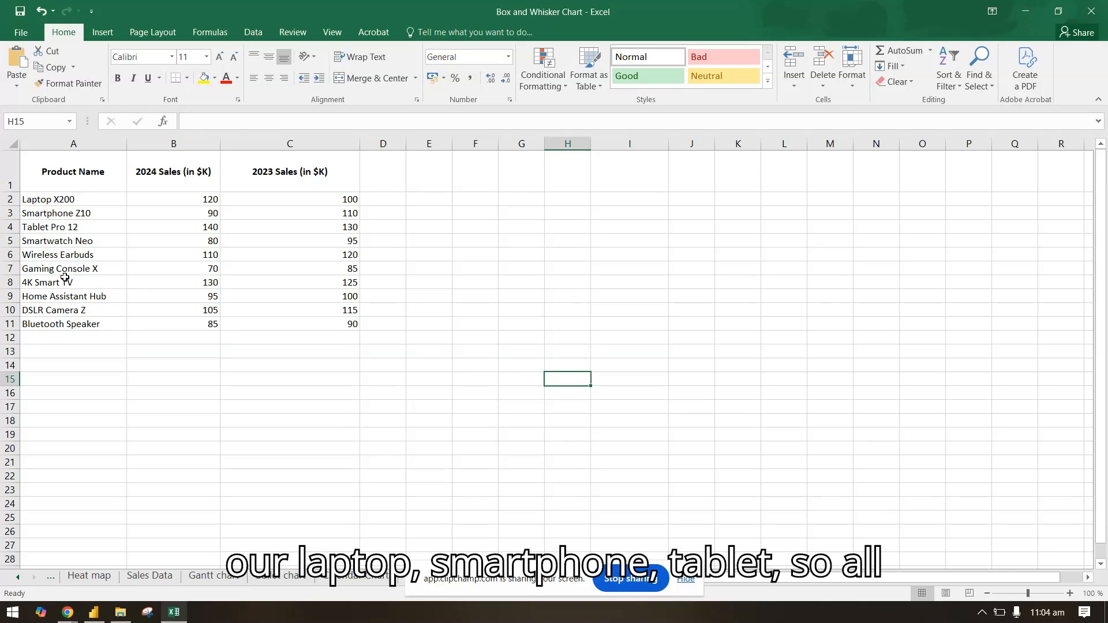
left_click(81, 213)
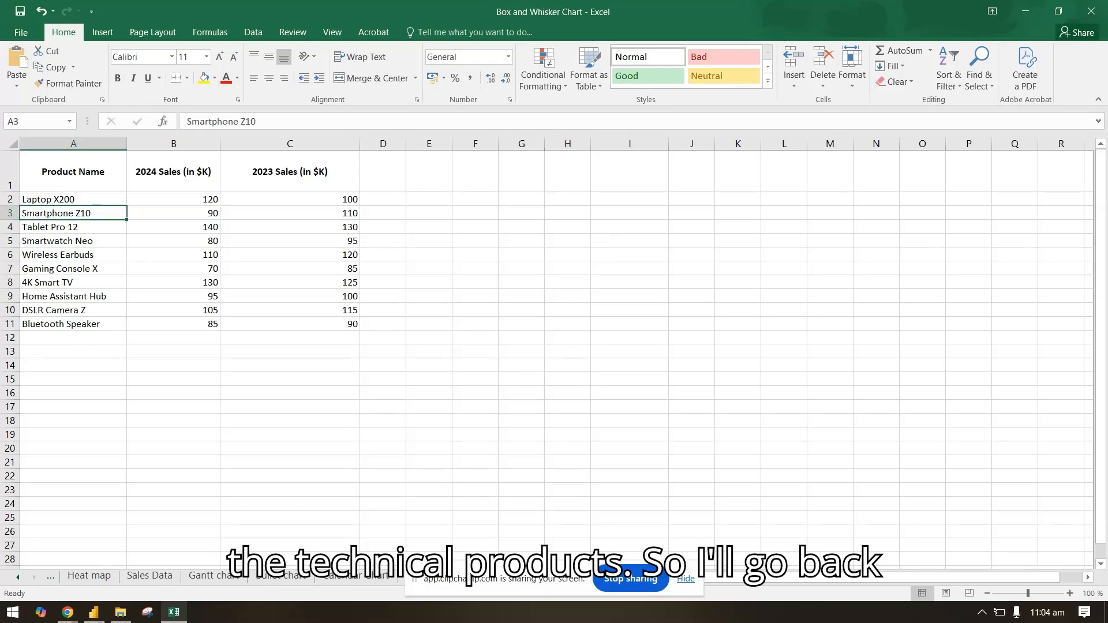
left_click(94, 613)
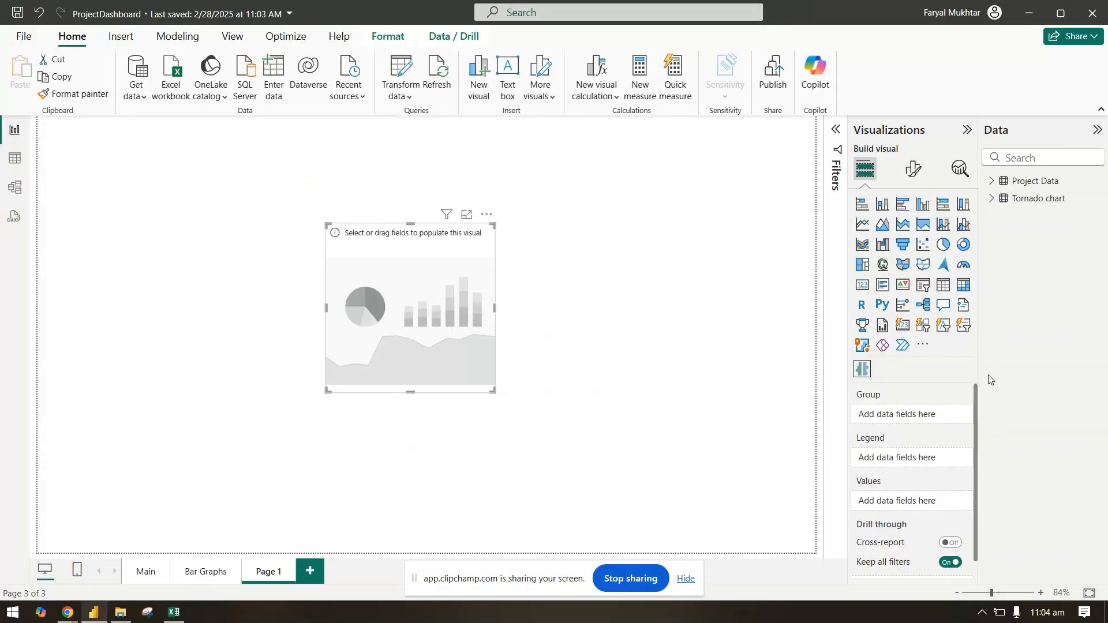
Group the Tornado chart by Product Name and add the 2023 sales as a value renamed "2023 Sales (in $K)"
left_click(991, 200)
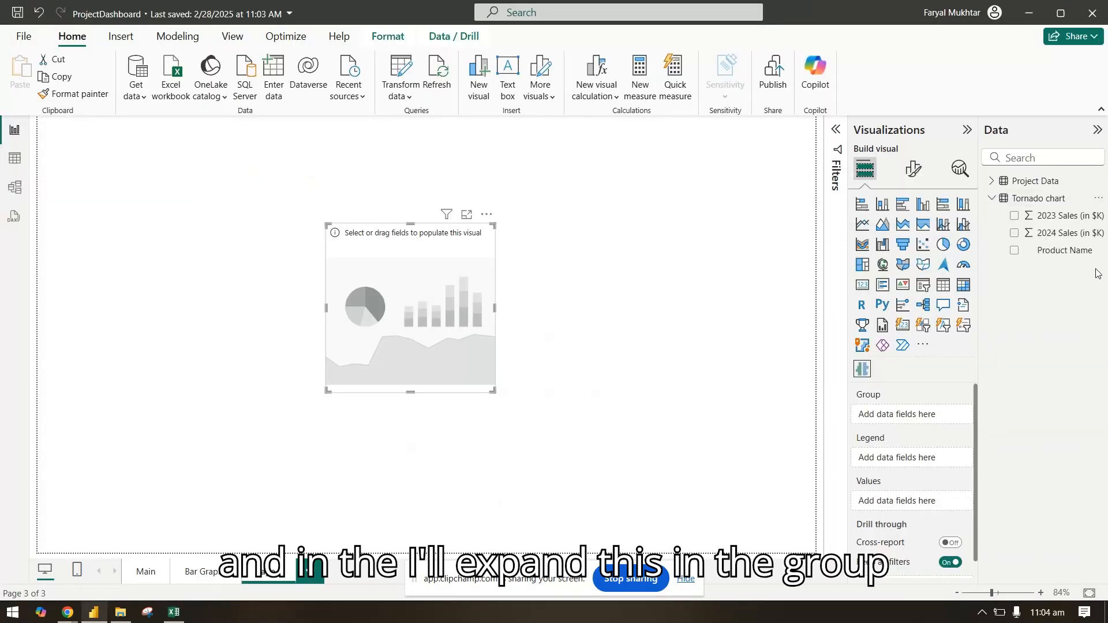
left_click_drag(1072, 253, 932, 415)
left_click_drag(1059, 212, 919, 497)
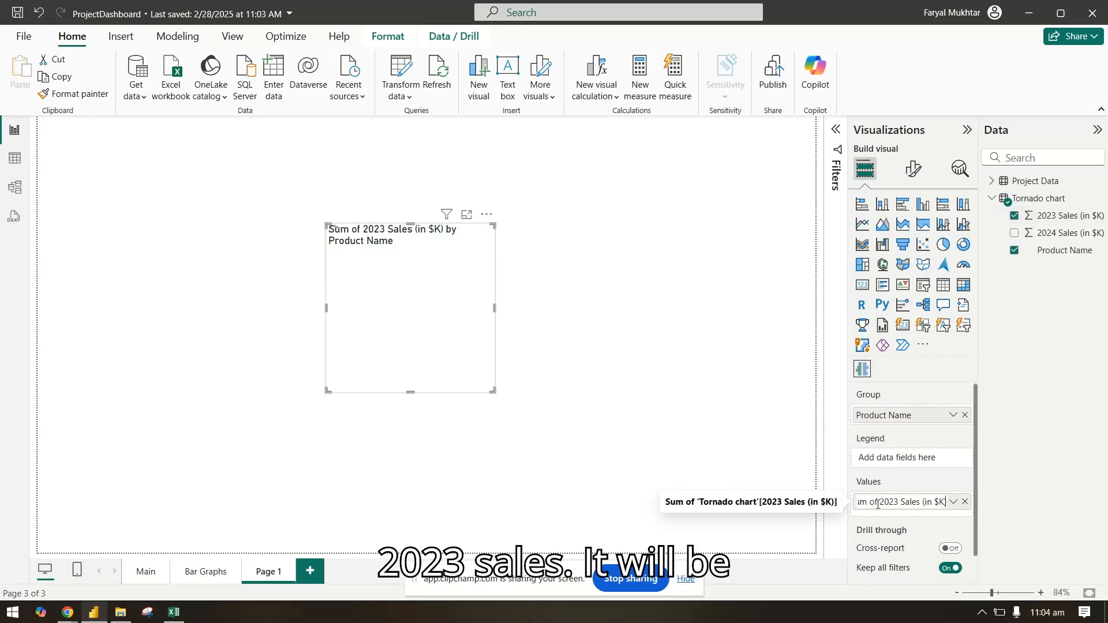
left_click_drag(880, 503, 811, 503)
key("BackSpace")
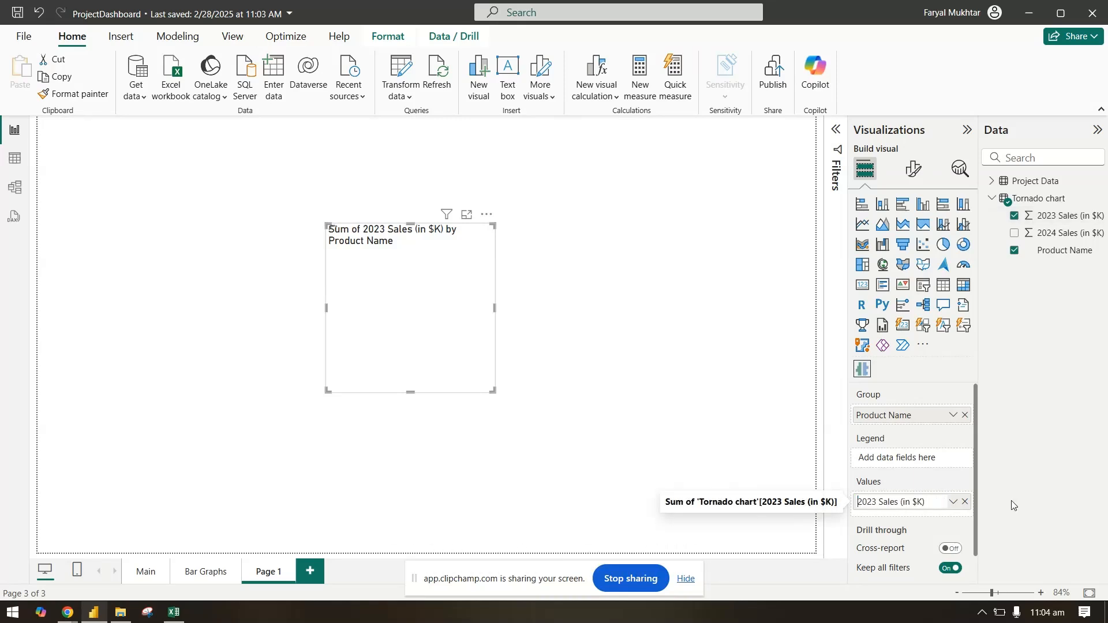
key("Return")
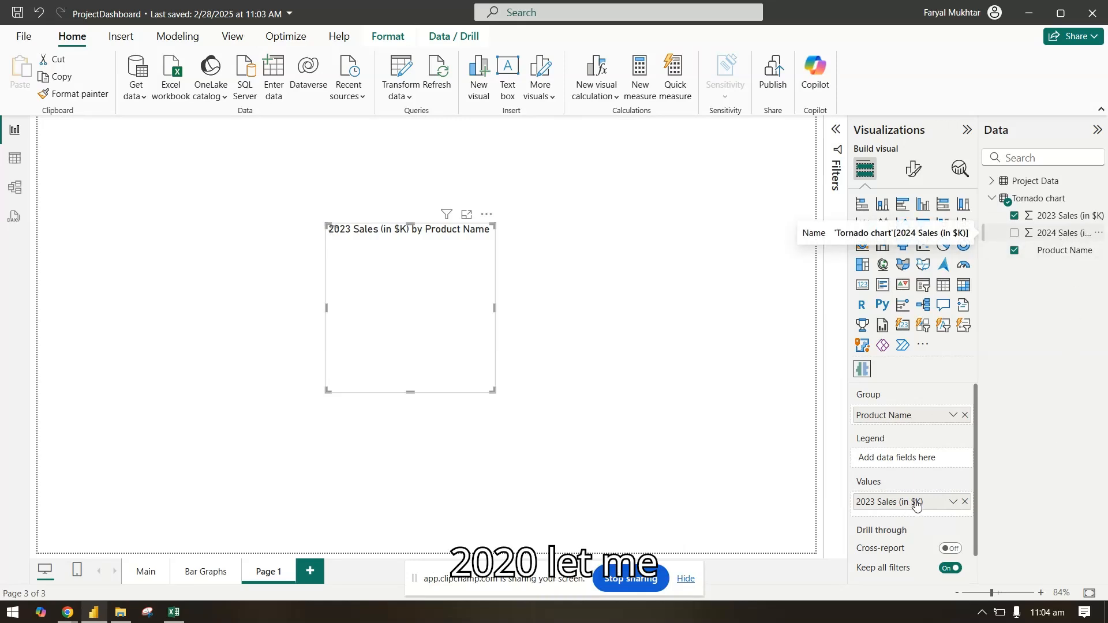
Add 2024 Sales (in $K) as the second value and try to remove "Sum of" from its display name
left_click_drag(1062, 232, 920, 520)
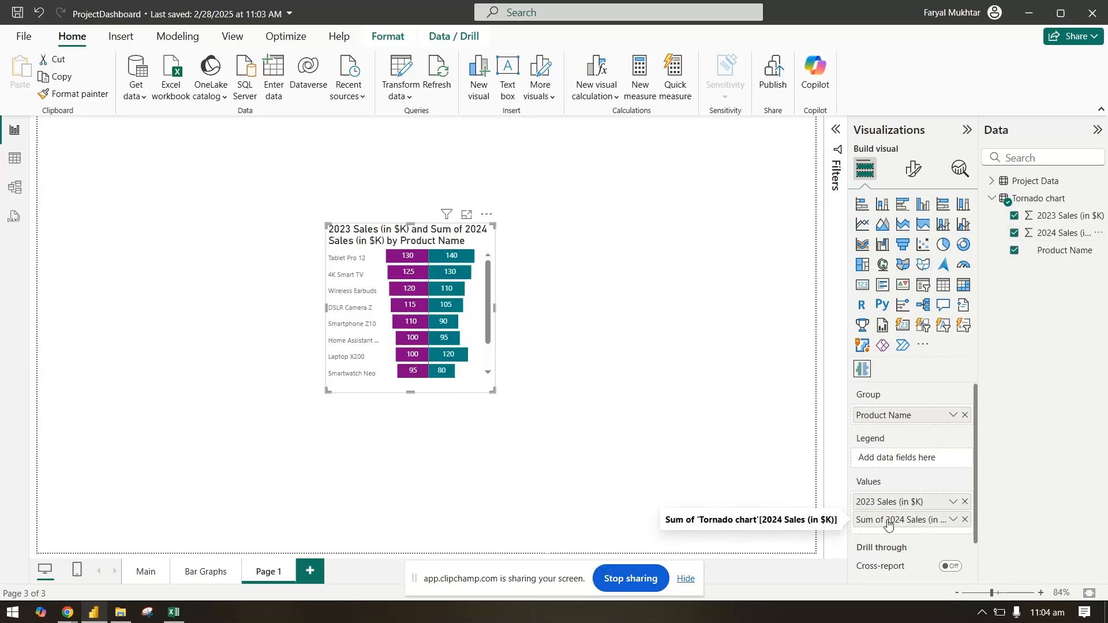
double_click(887, 522)
left_click_drag(882, 520, 838, 524)
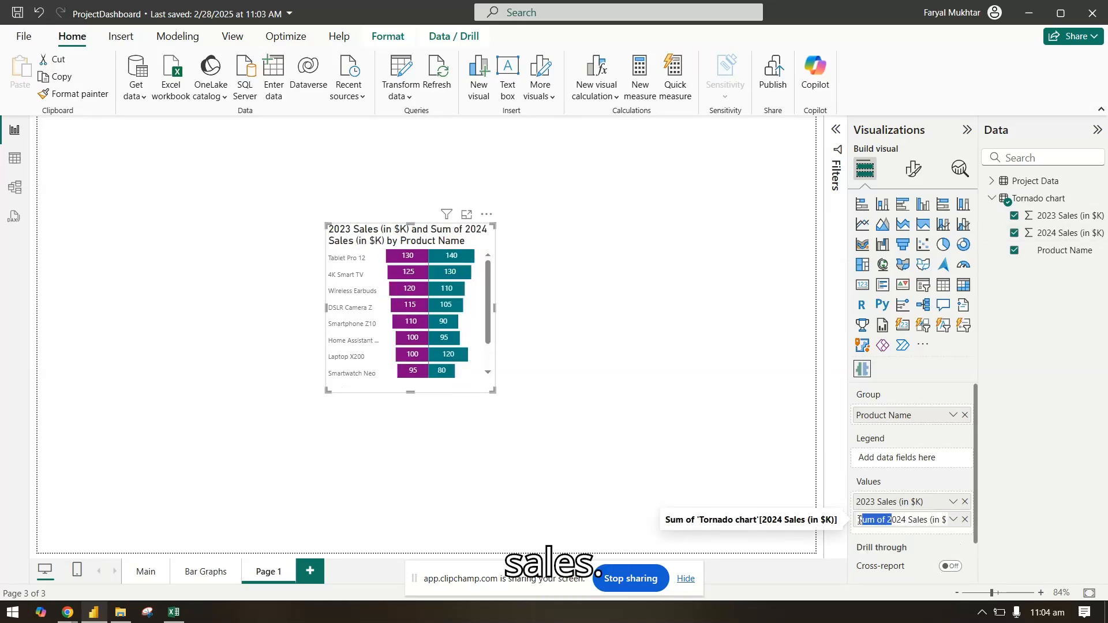
key("BackSpace")
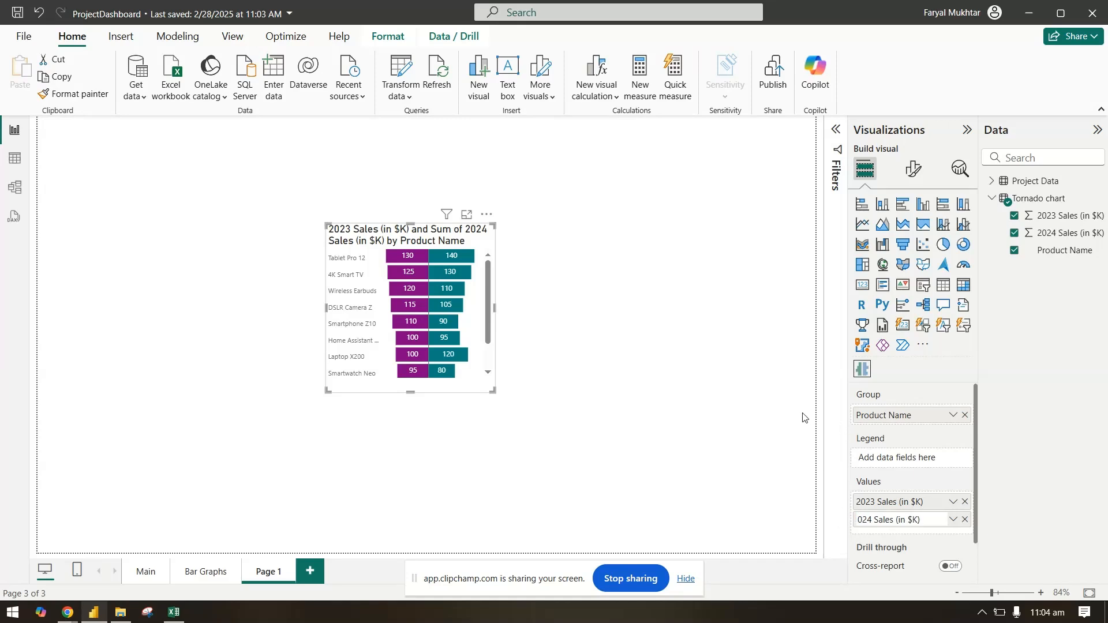
left_click(483, 176)
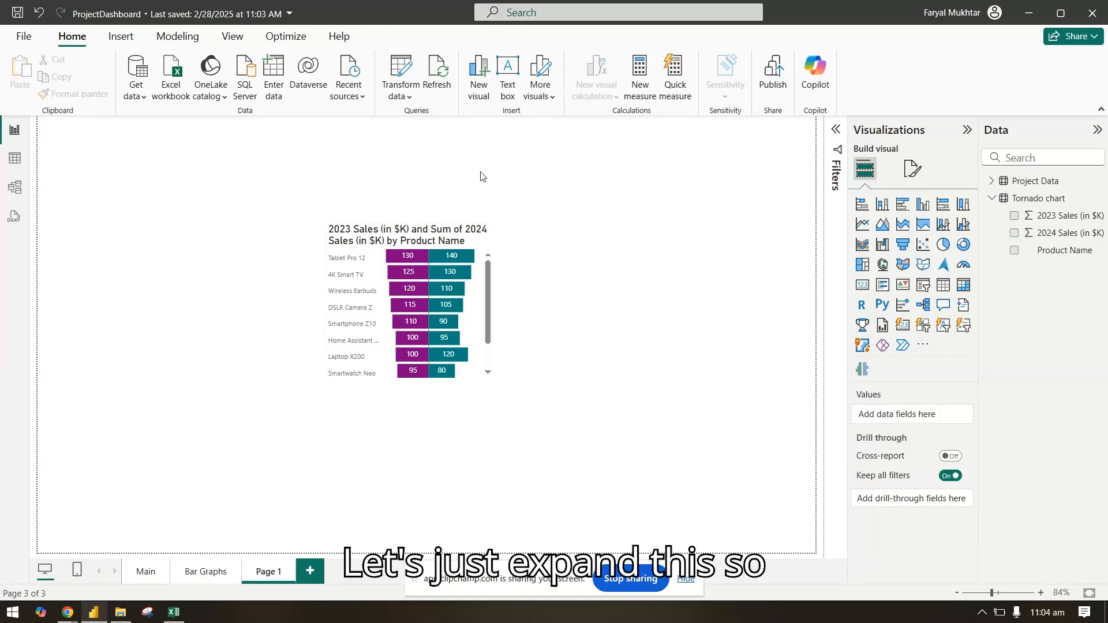
Enlarge the Tornado chart so all ten products fit and move it to the upper middle of the page
left_click(482, 391)
left_click_drag(491, 387, 613, 522)
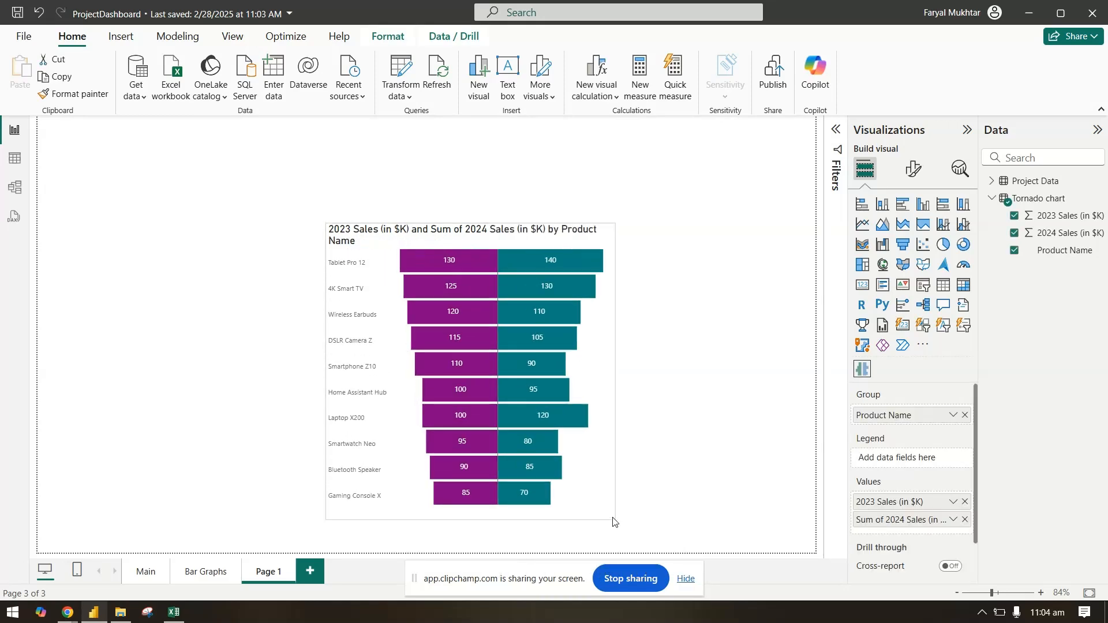
left_click_drag(326, 366, 202, 353)
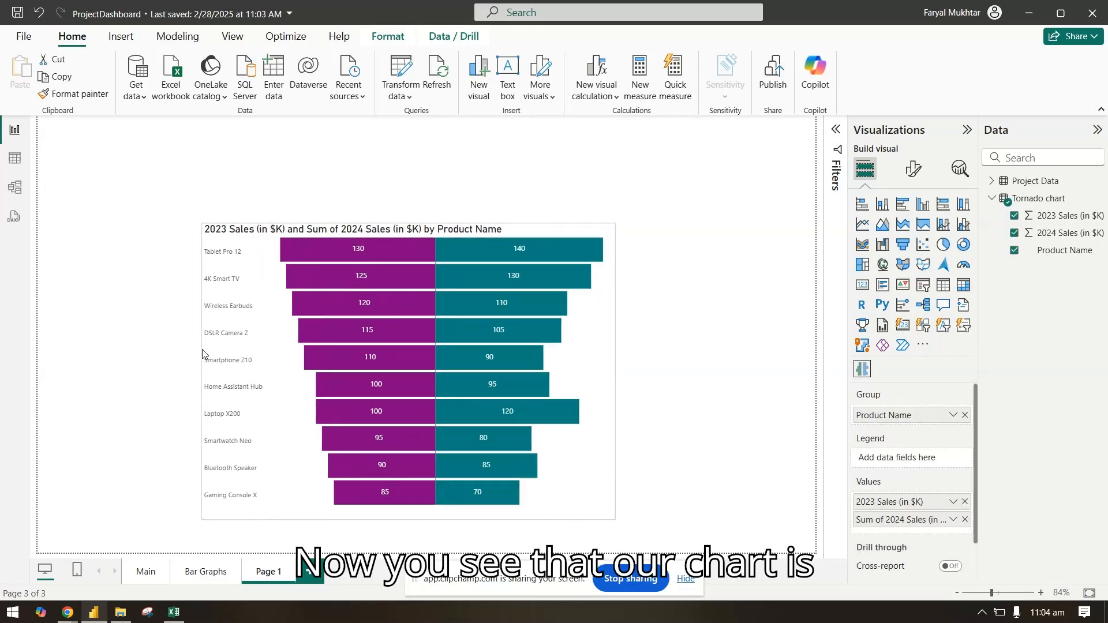
left_click_drag(505, 225, 538, 154)
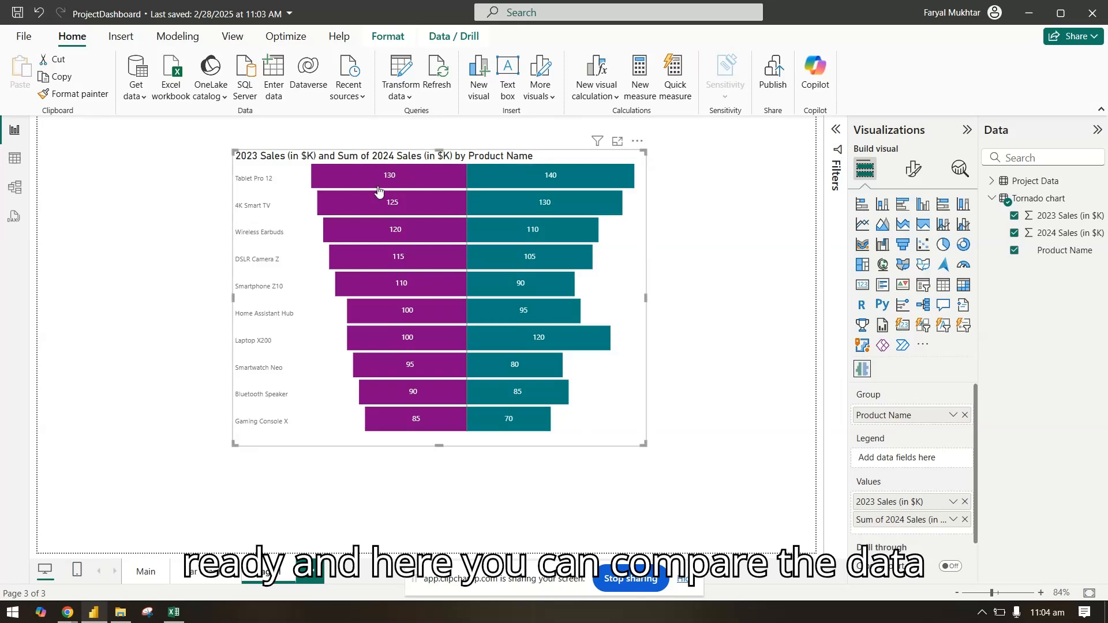
Check the bars' tooltips and try again to strip "Sum of" from the 2024 sales value's display name
mouse_move(590, 178)
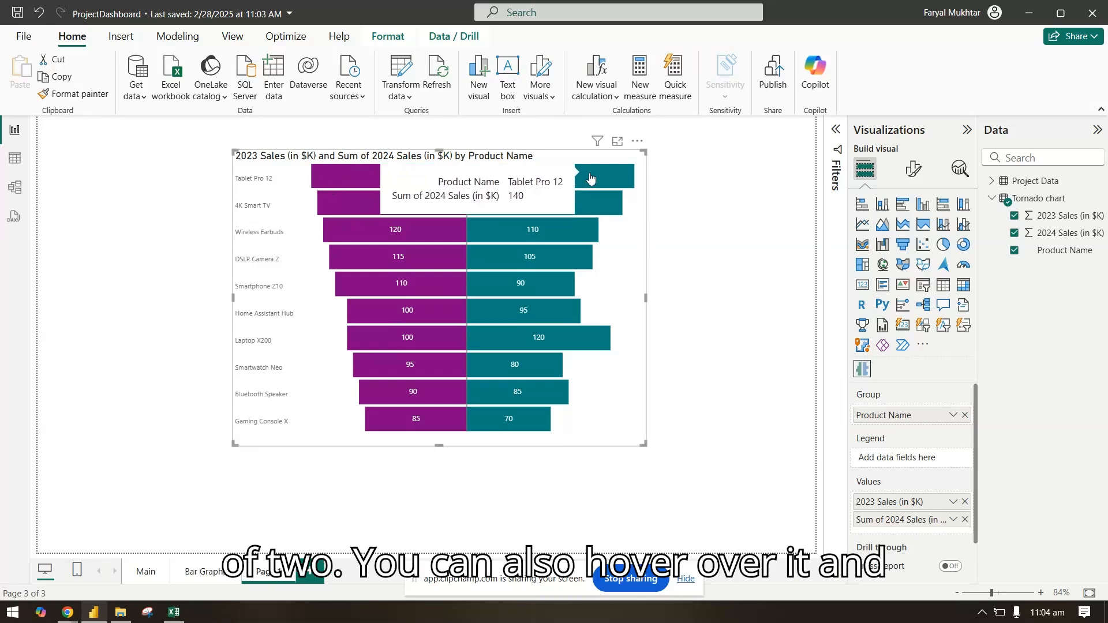
mouse_move(547, 395)
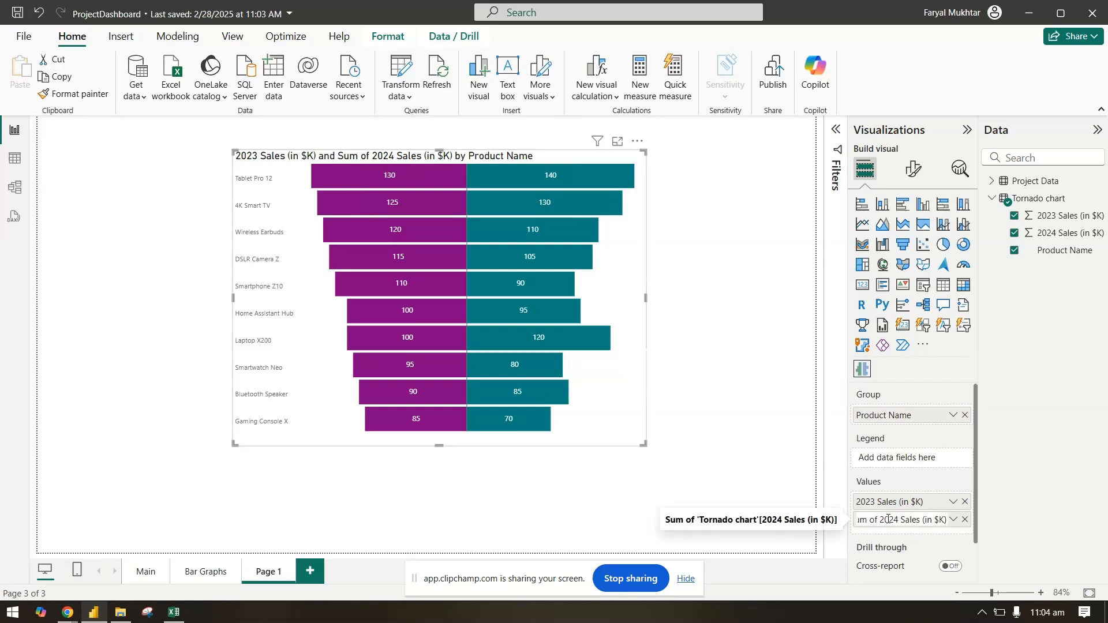
left_click_drag(878, 520, 813, 523)
key("BackSpace")
left_click(822, 351)
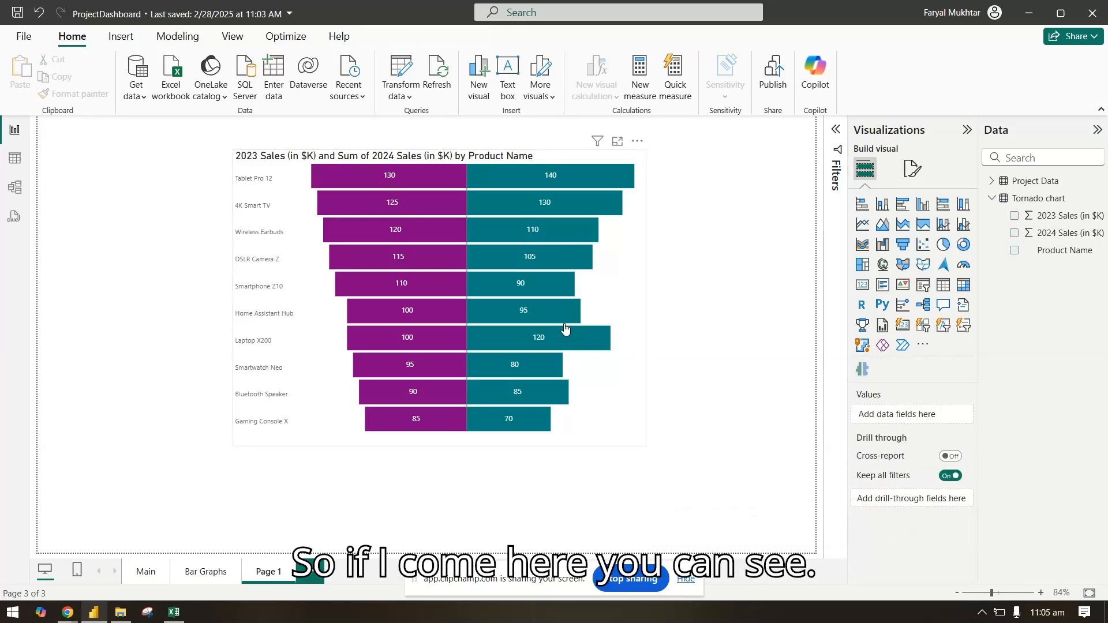
Rename the Tornado chart's 2024 sales value to "2024 Sales (in $K)"
mouse_move(562, 333)
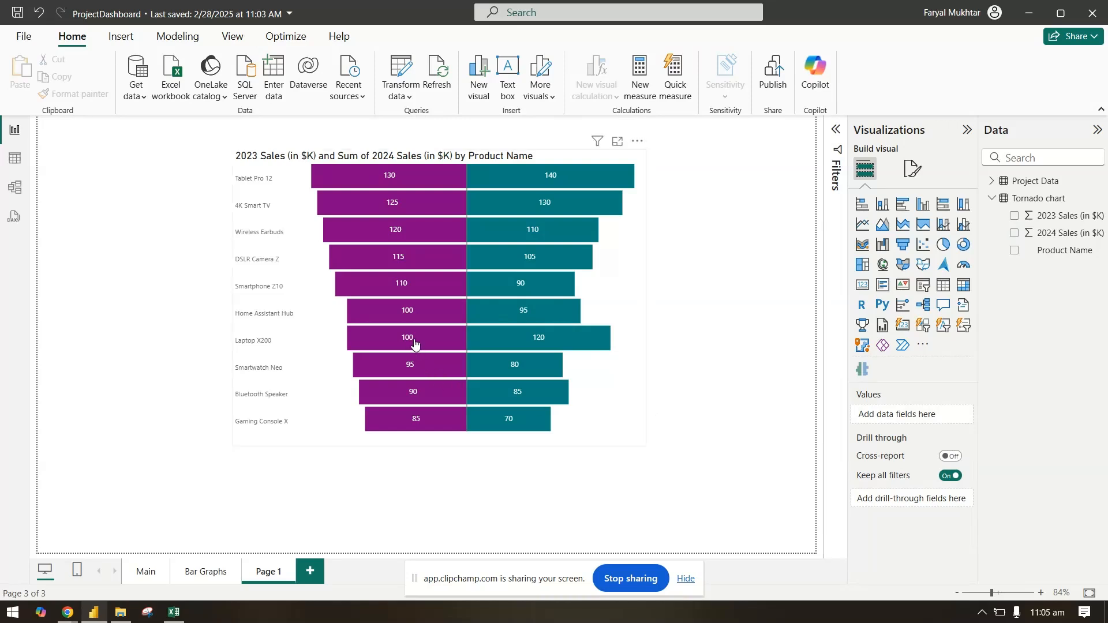
mouse_move(414, 343)
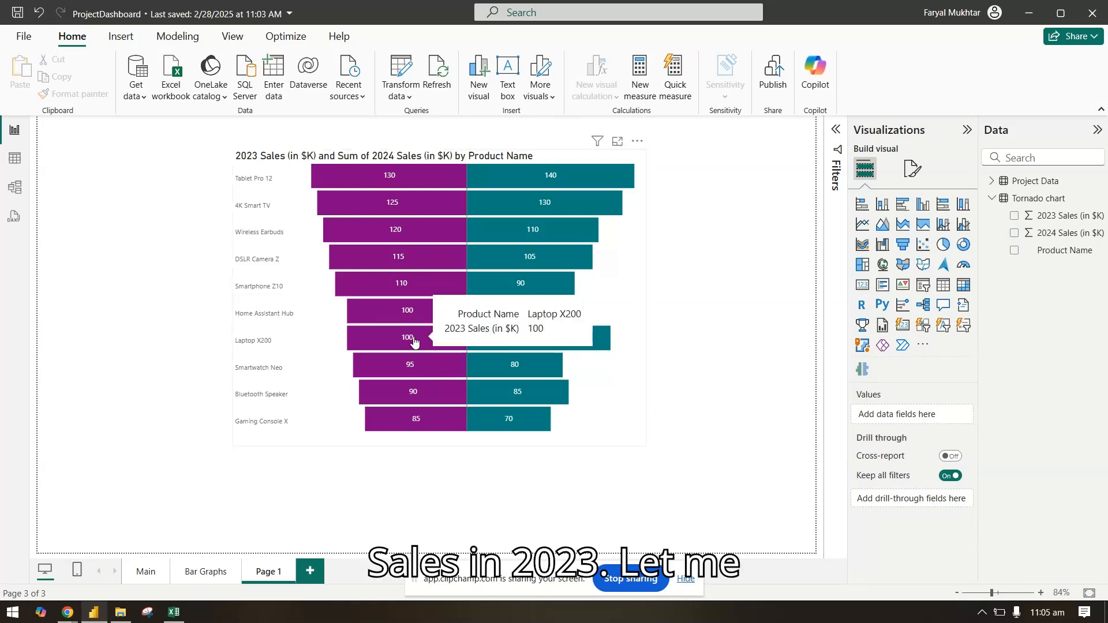
left_click(615, 430)
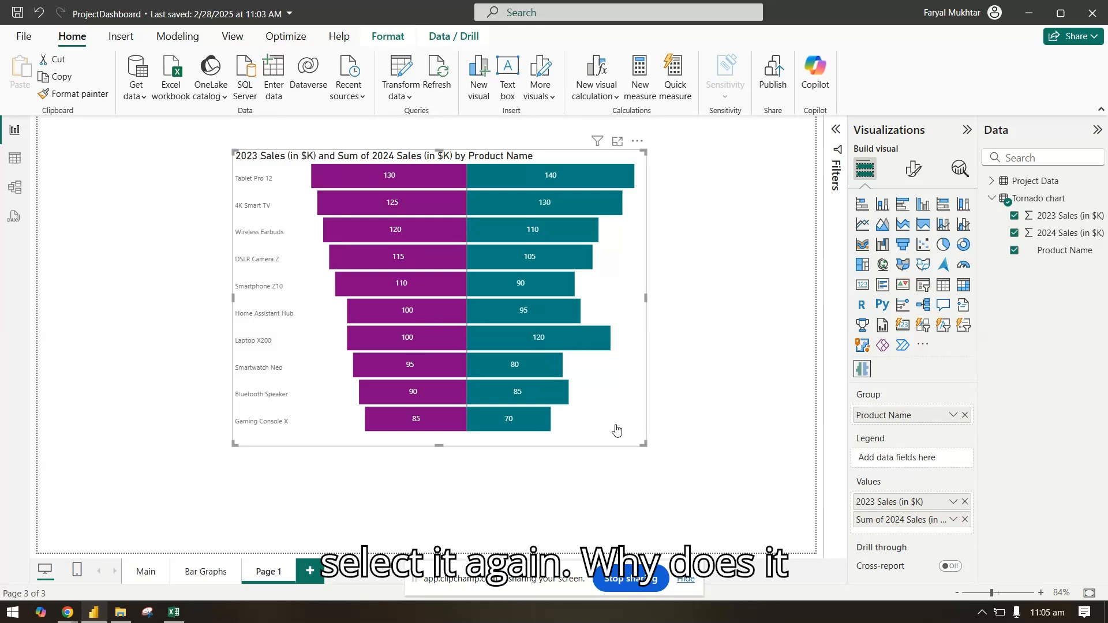
double_click(889, 519)
left_click_drag(879, 520, 821, 519)
key("BackSpace")
left_click(915, 532)
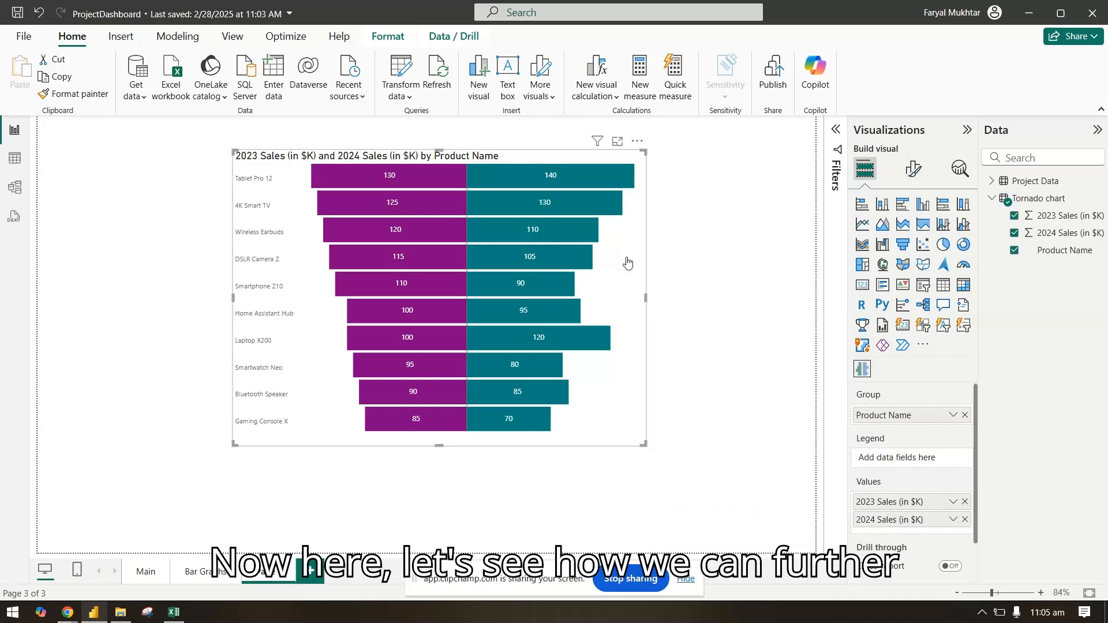
View the Tornado chart's data color settings and highlight the 4K Smart TV bars
left_click(911, 170)
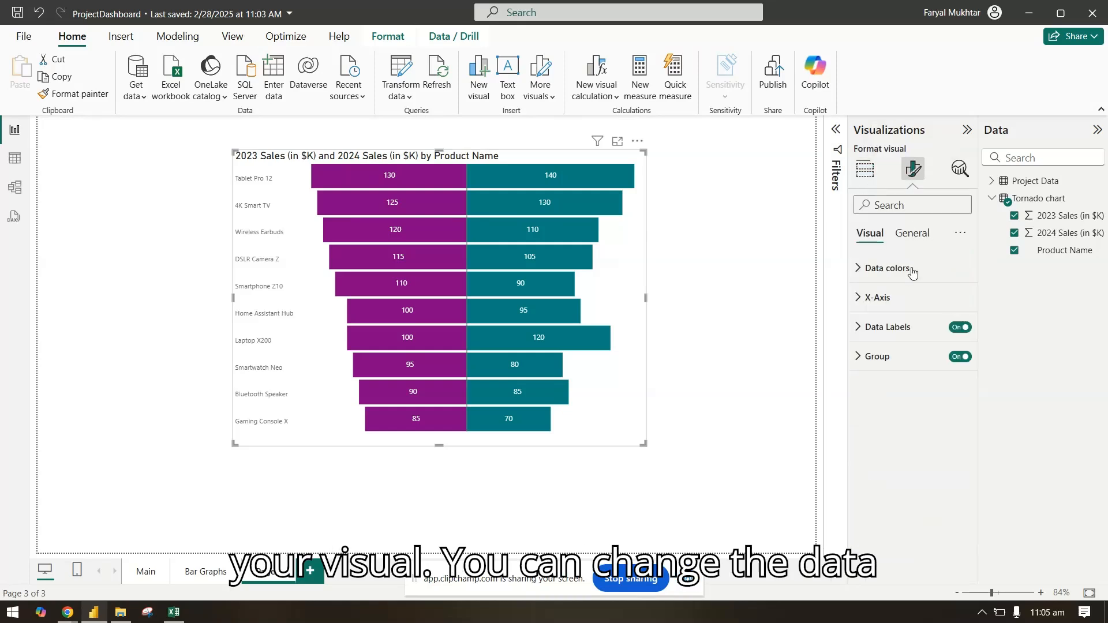
left_click(887, 277)
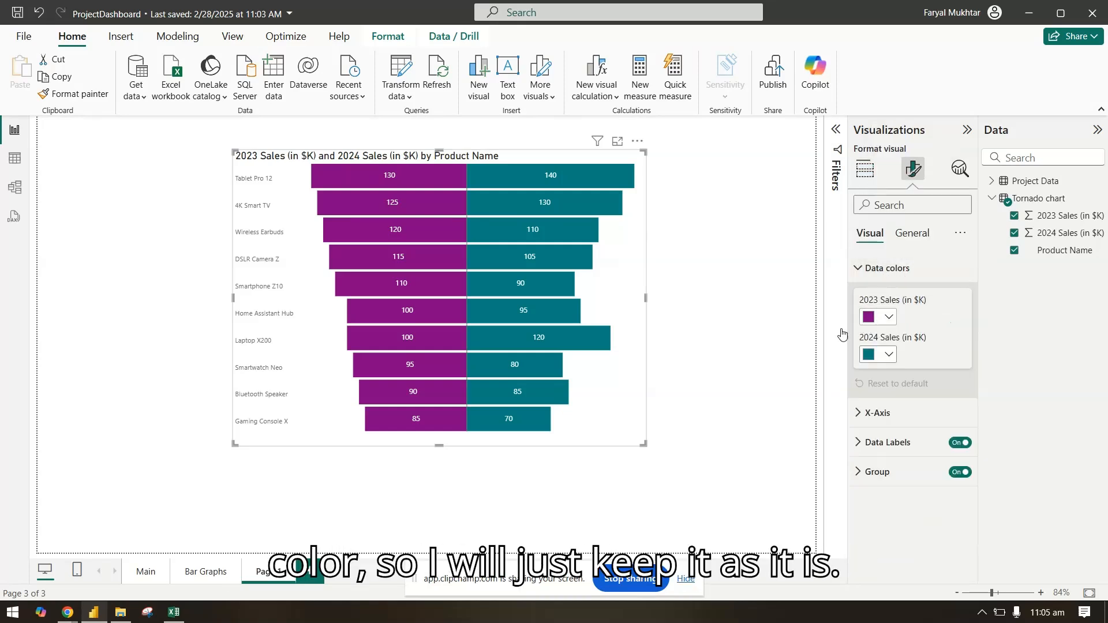
left_click(504, 206)
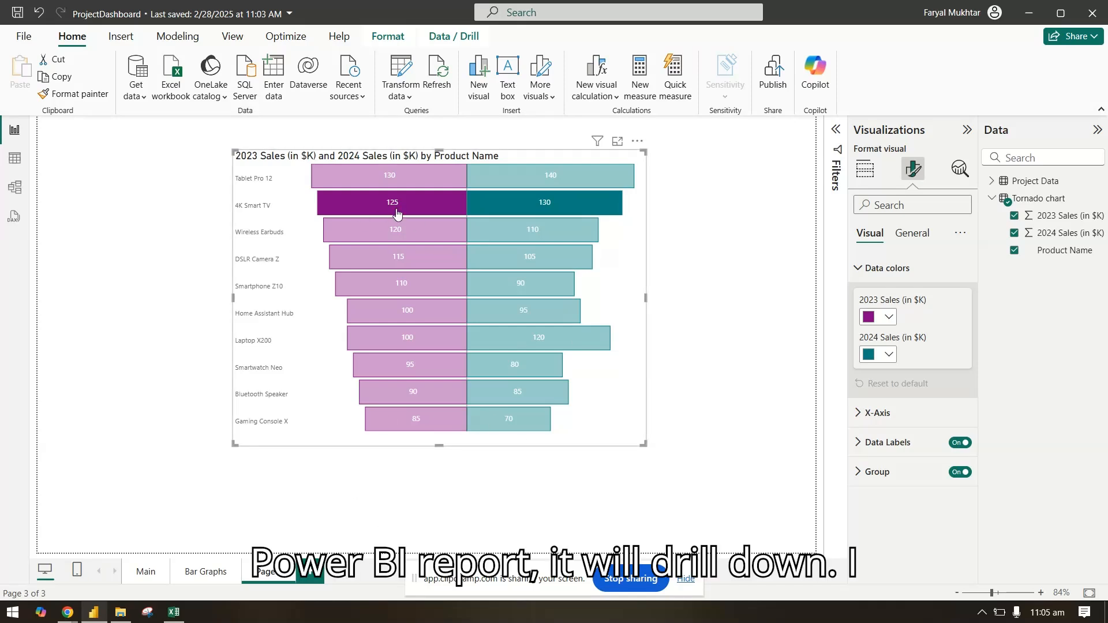
Clear the highlight from the 4K Smart TV bars in the Tornado chart
left_click(504, 207)
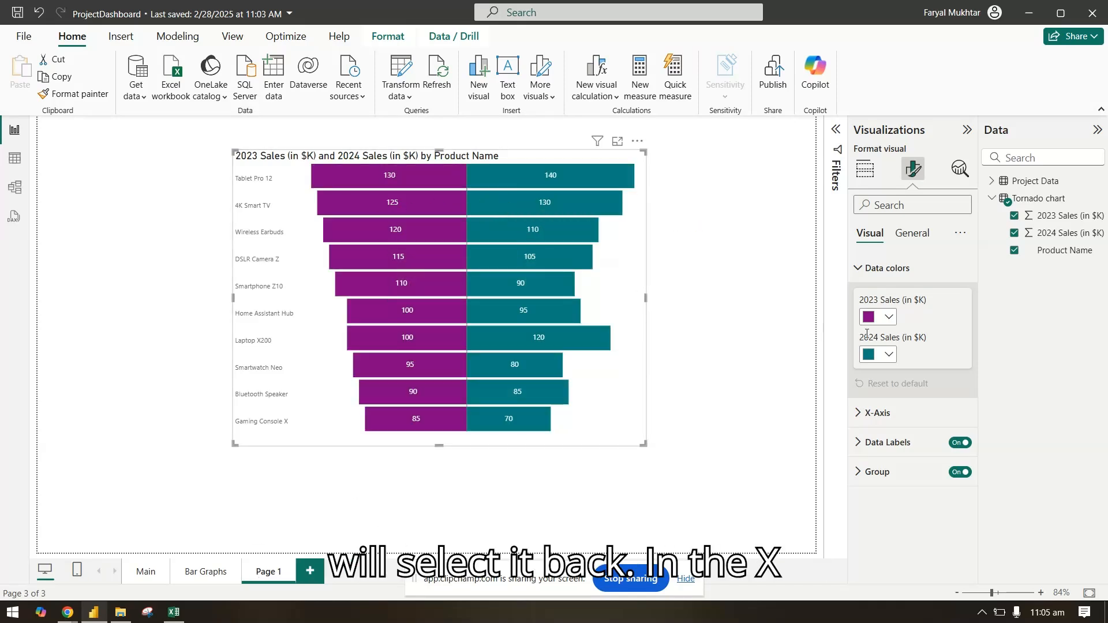
Try an X-axis value of 2 for 2023 Sales (in $K) and set it back to 0
left_click(890, 267)
left_click(894, 297)
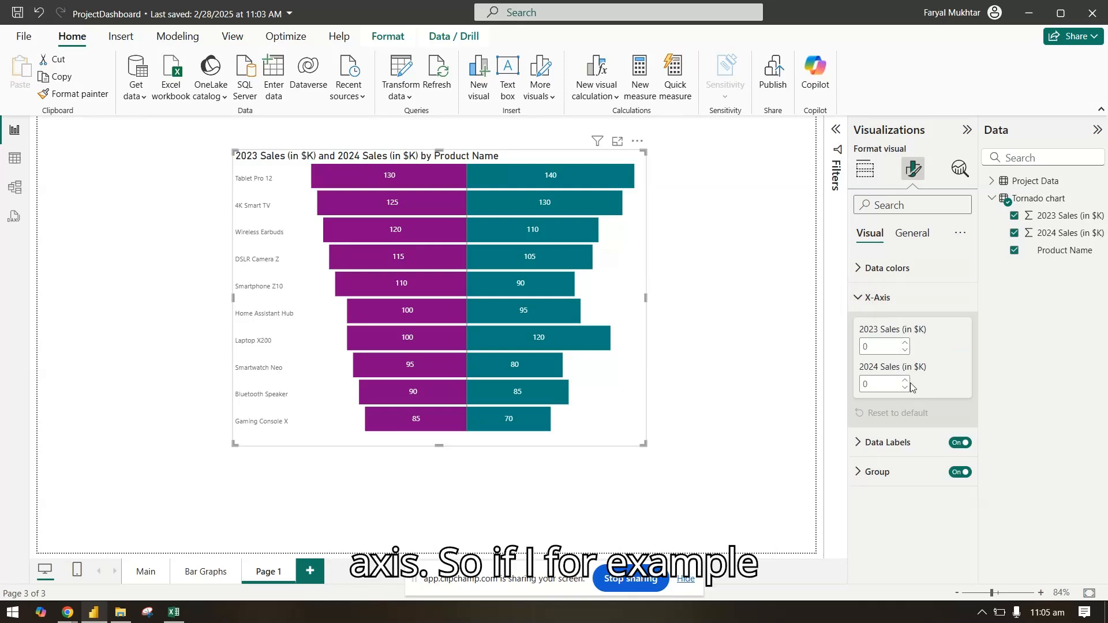
left_click(905, 342)
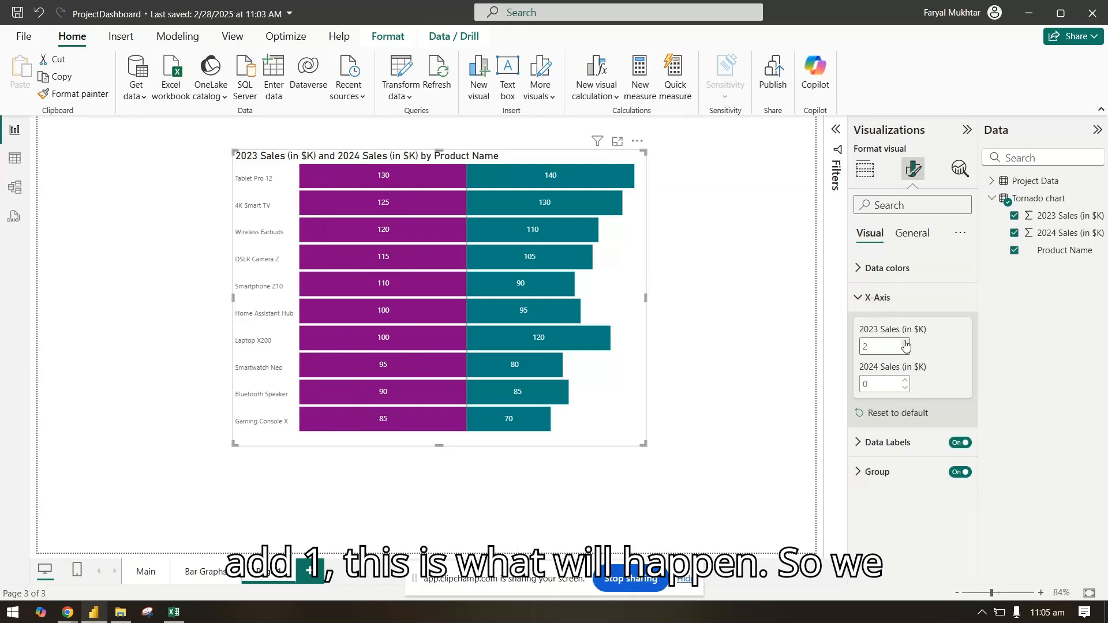
left_click(905, 350)
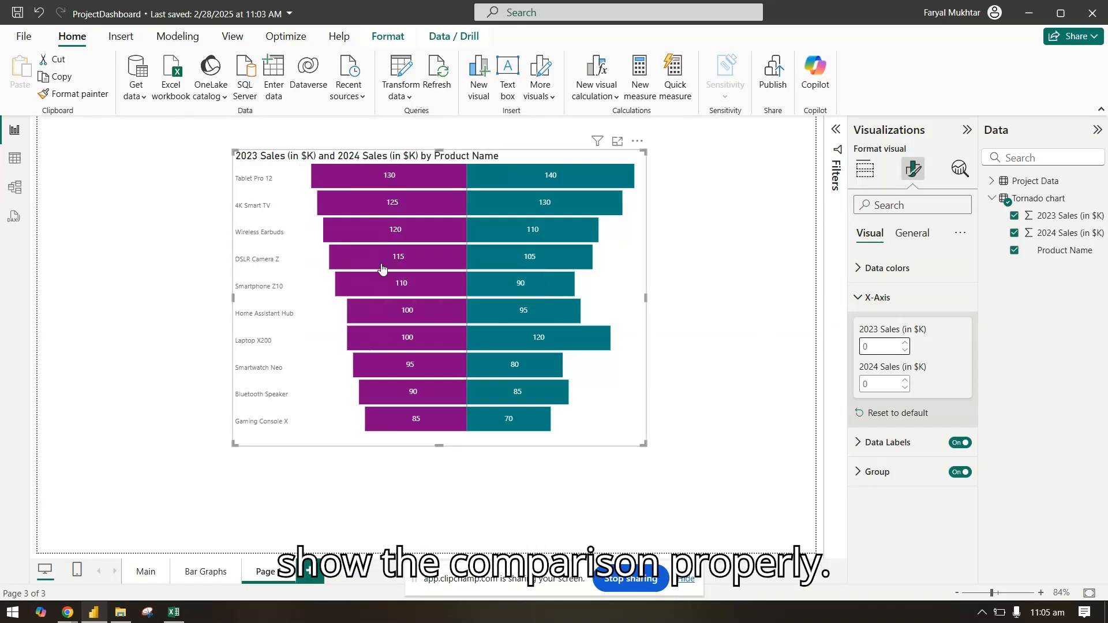
left_click(872, 297)
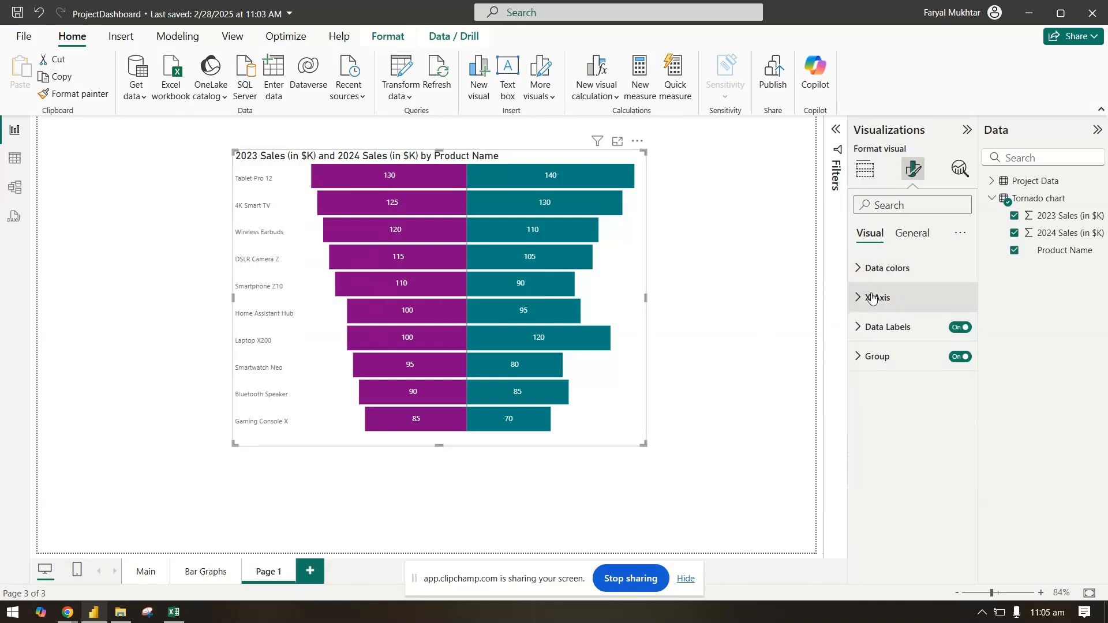
Switch the Tornado chart's data labels off and on again, and make them bold
left_click(887, 327)
left_click(960, 327)
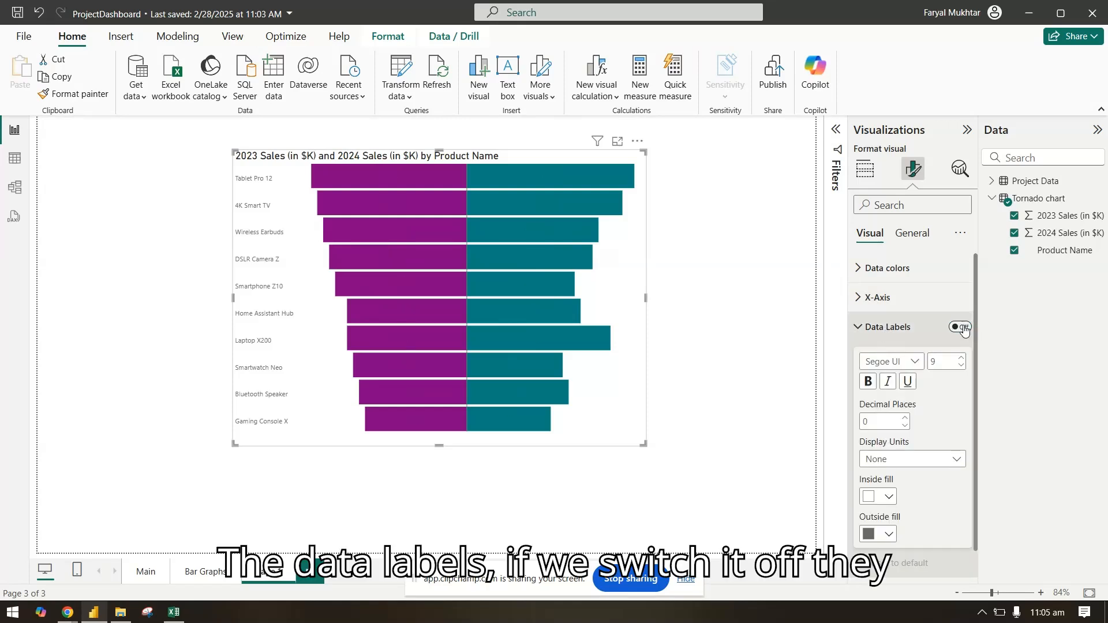
left_click(961, 327)
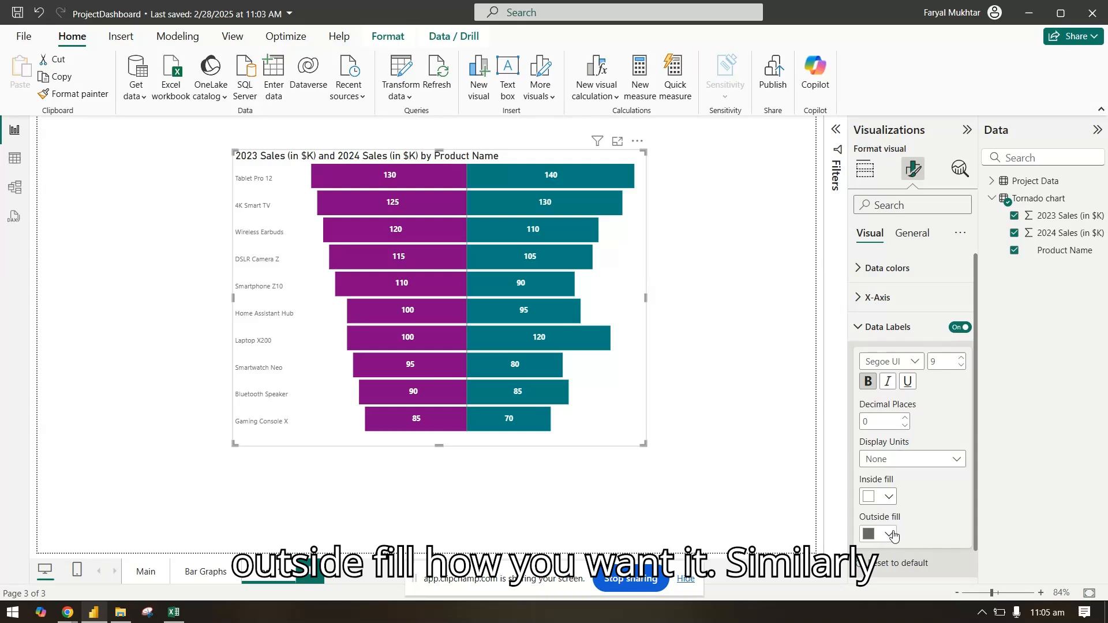
left_click(882, 327)
Set the product name group labels to font size 14 and make them bold
left_click(878, 356)
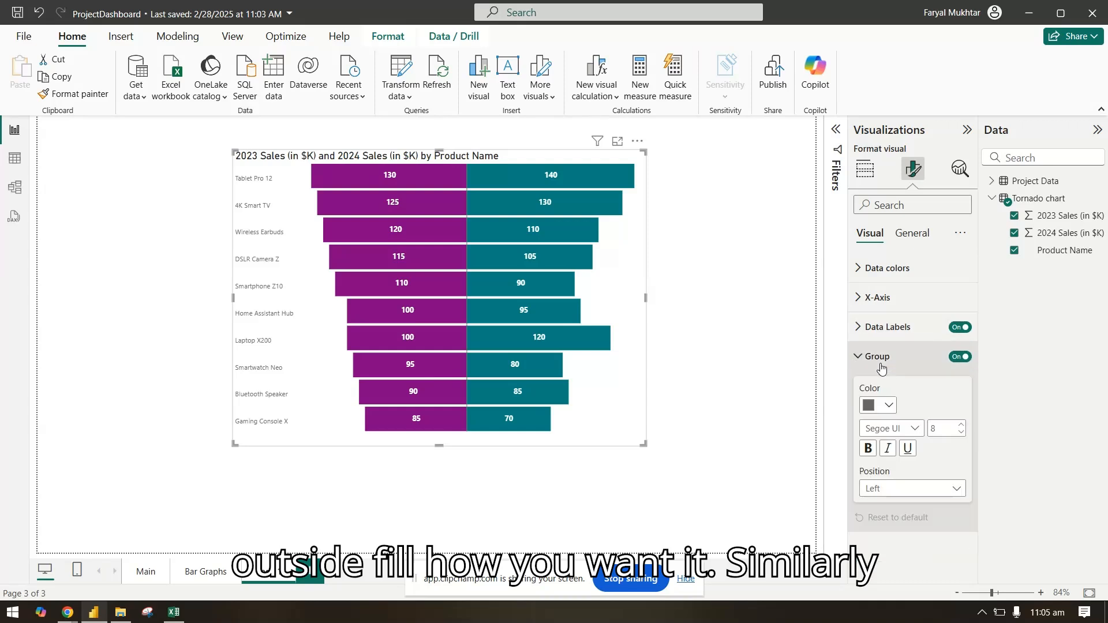
left_click(962, 427)
left_click(961, 427)
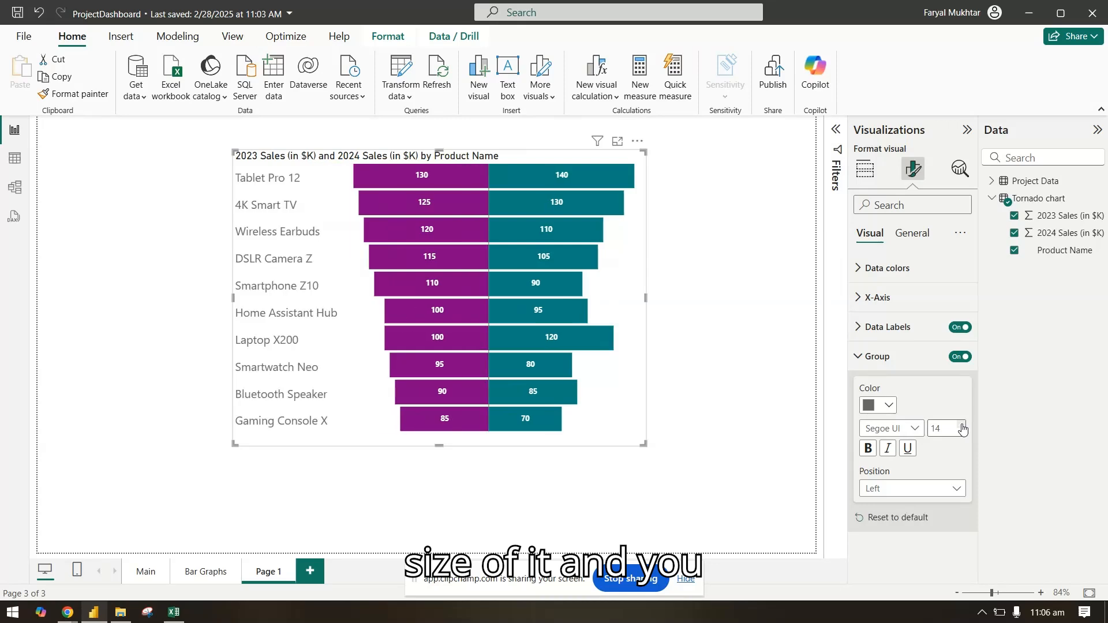
left_click(868, 448)
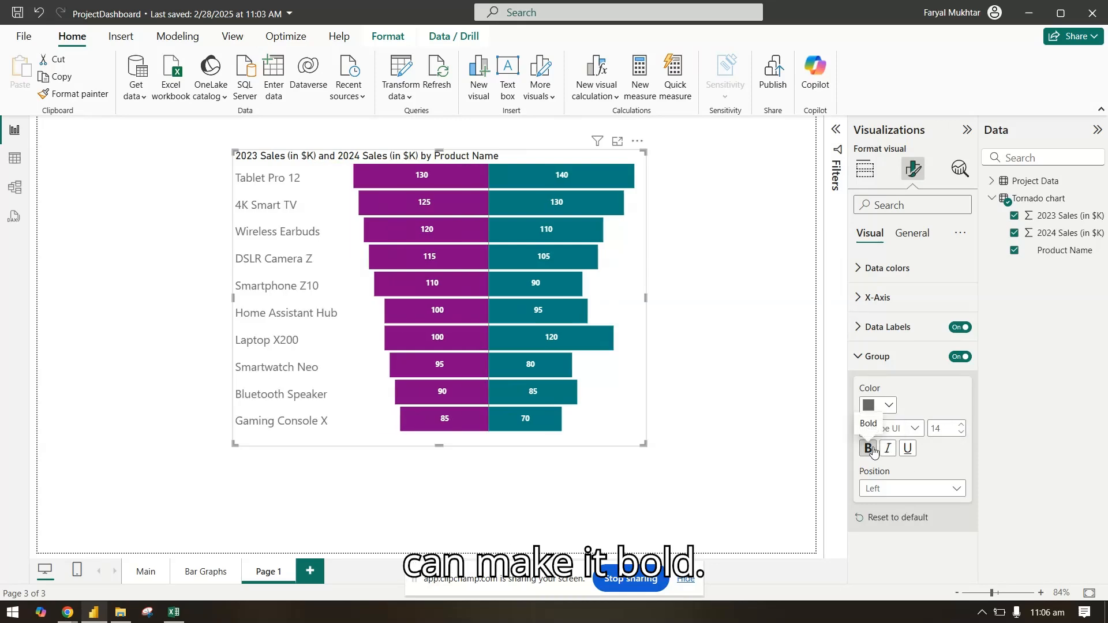
Set the position of the product name group labels to Right
left_click(910, 488)
left_click(918, 524)
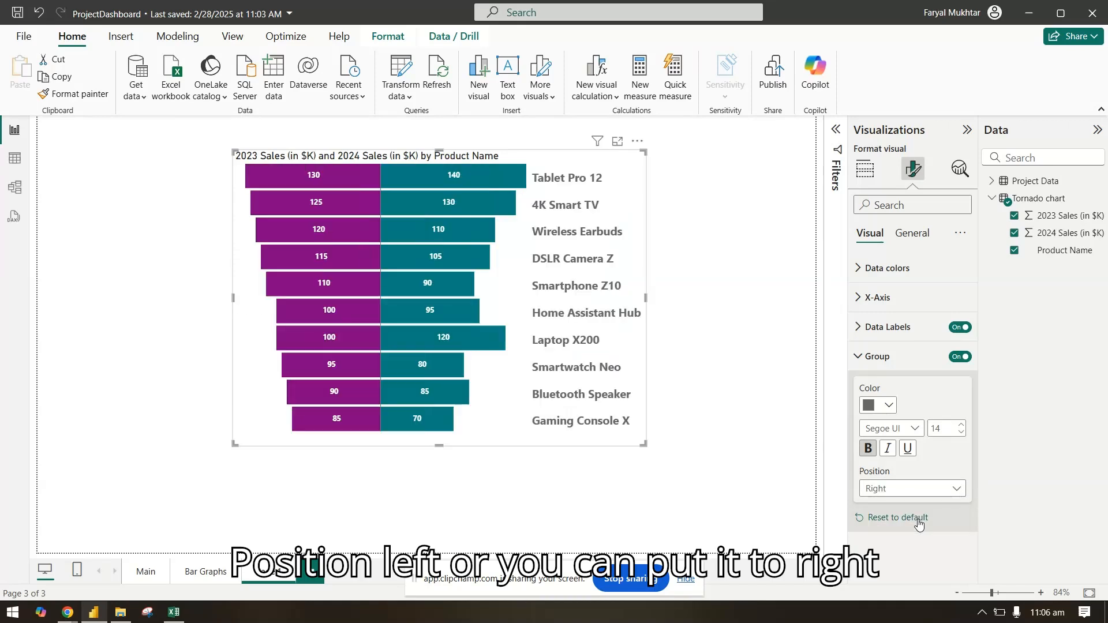
left_click(955, 488)
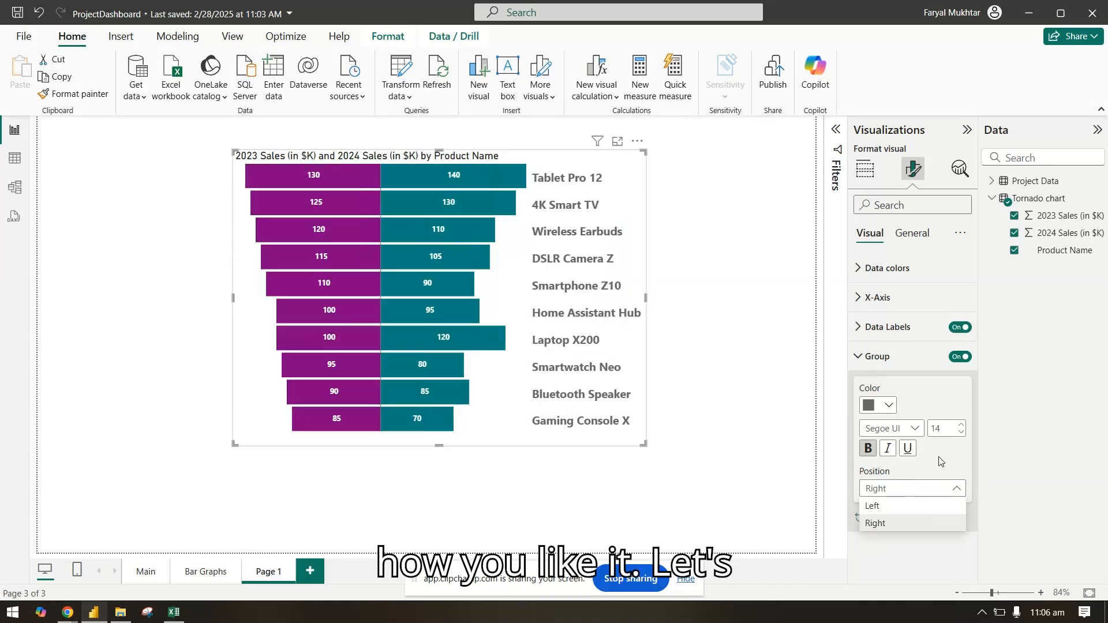
left_click(940, 459)
Reduce the font size of the product name group labels to 10
double_click(961, 432)
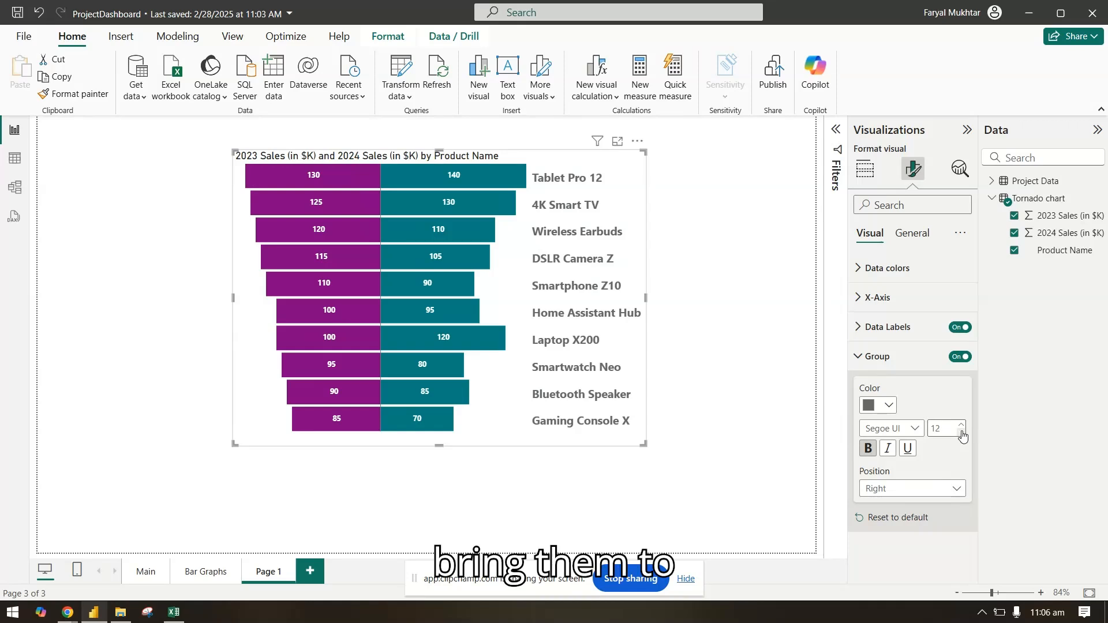
left_click(962, 434)
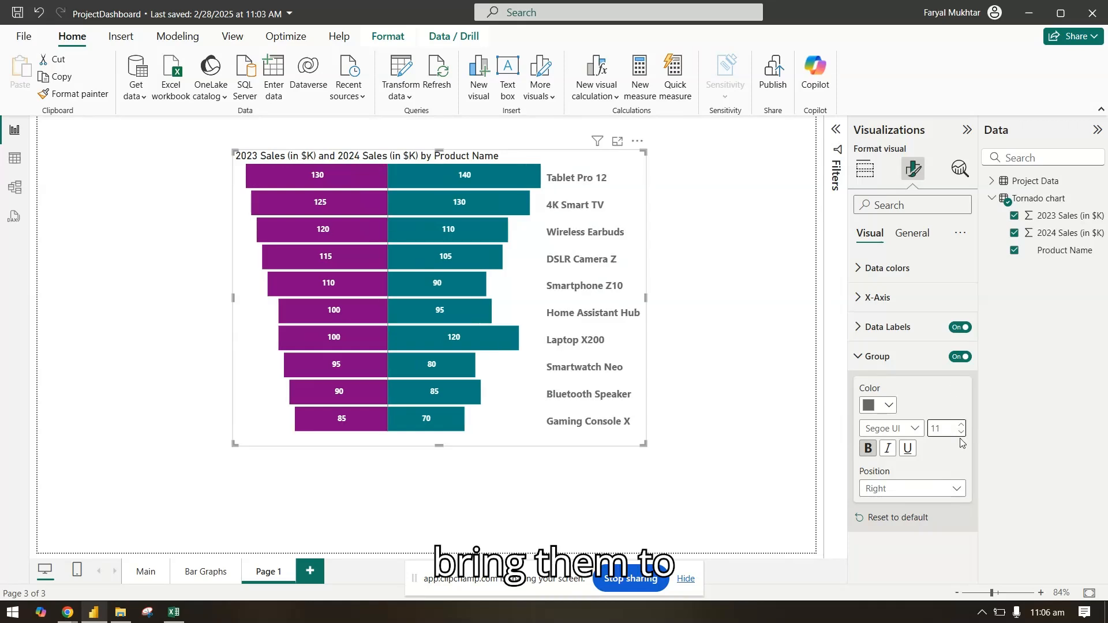
left_click(961, 434)
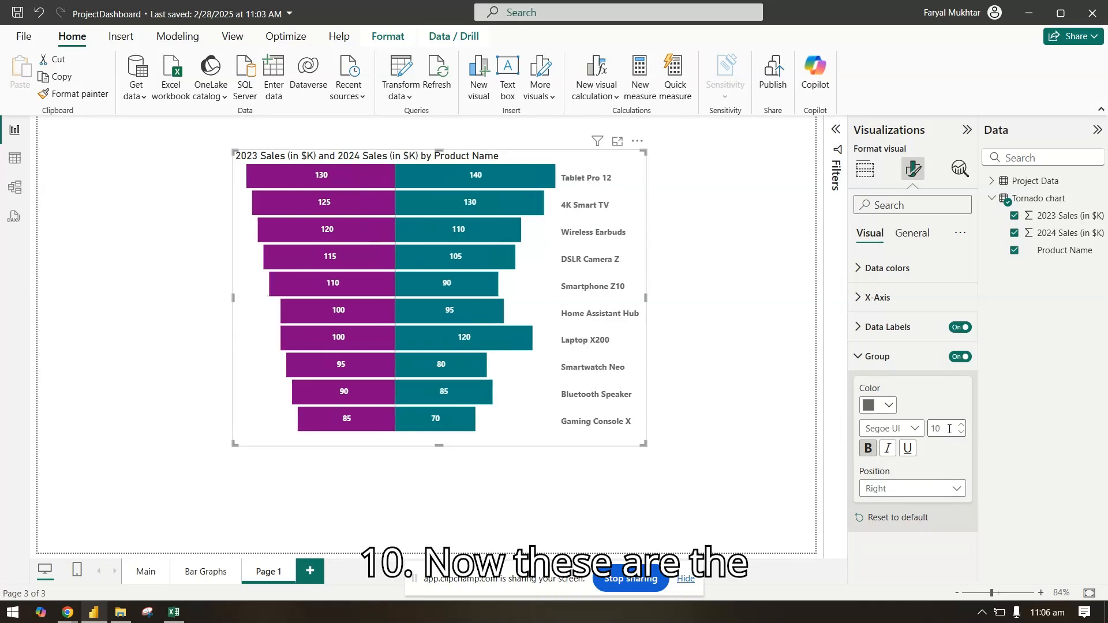
left_click(877, 356)
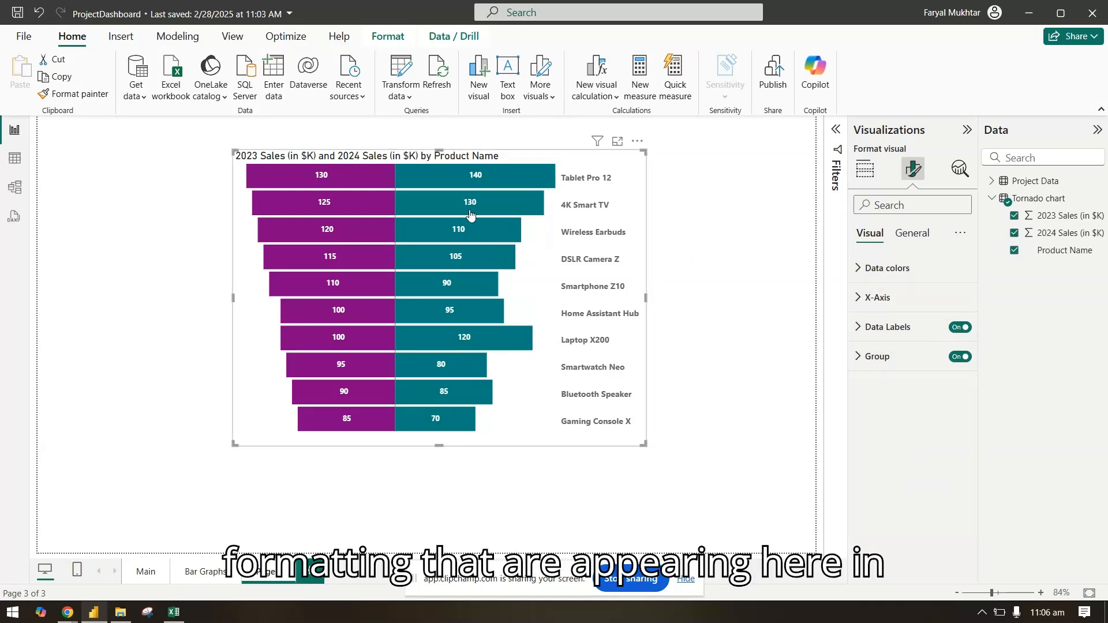
Turn off the Tornado chart's title and look through its size properties and title settings
left_click(921, 233)
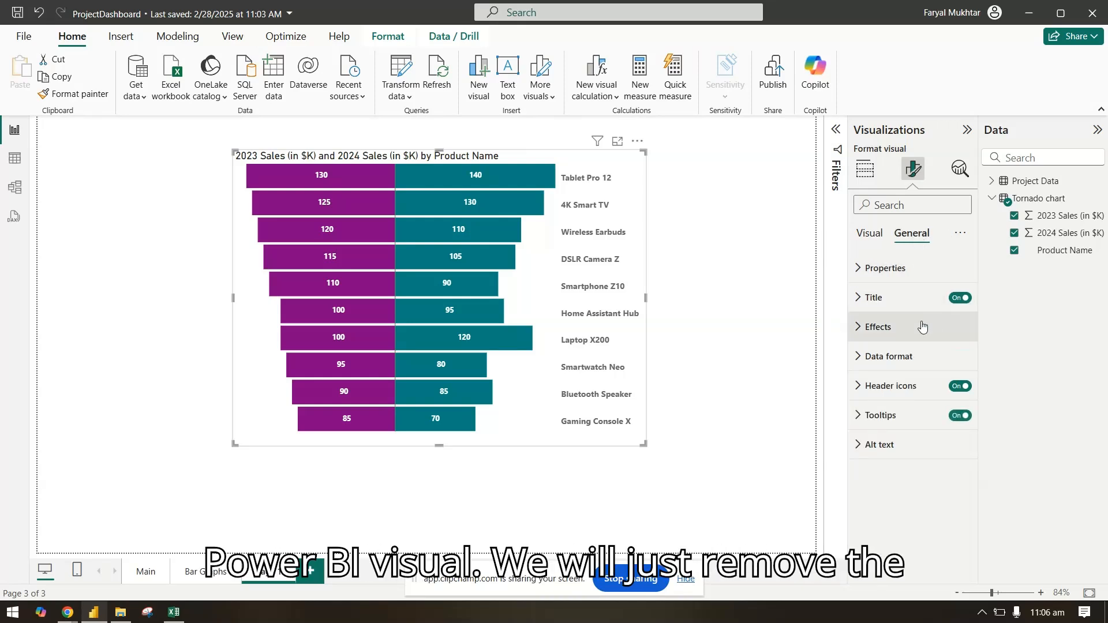
left_click(961, 298)
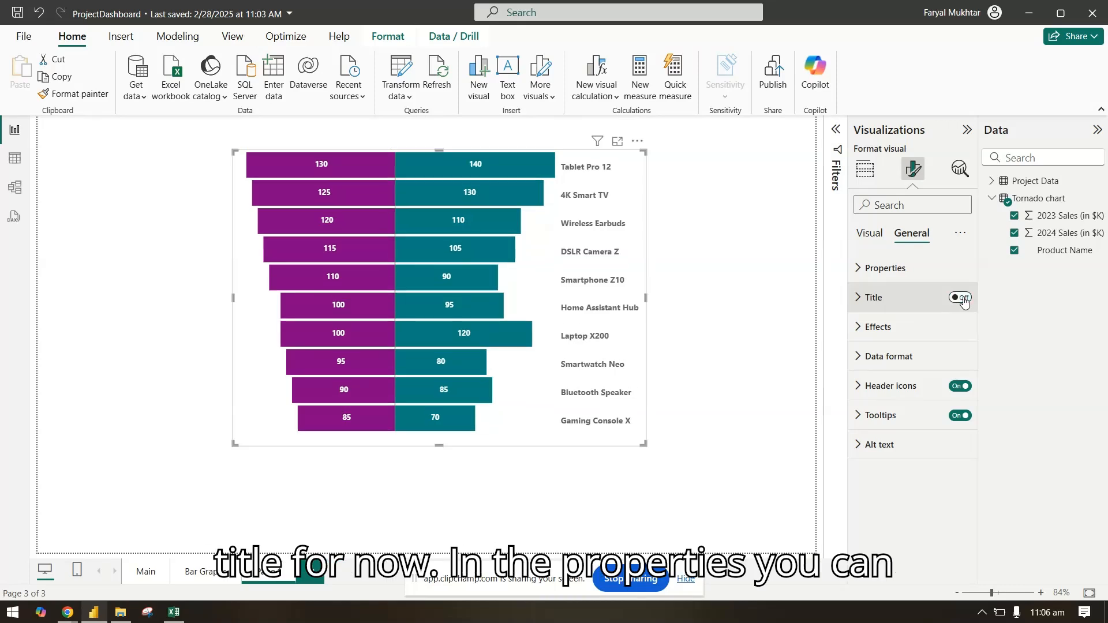
left_click(918, 270)
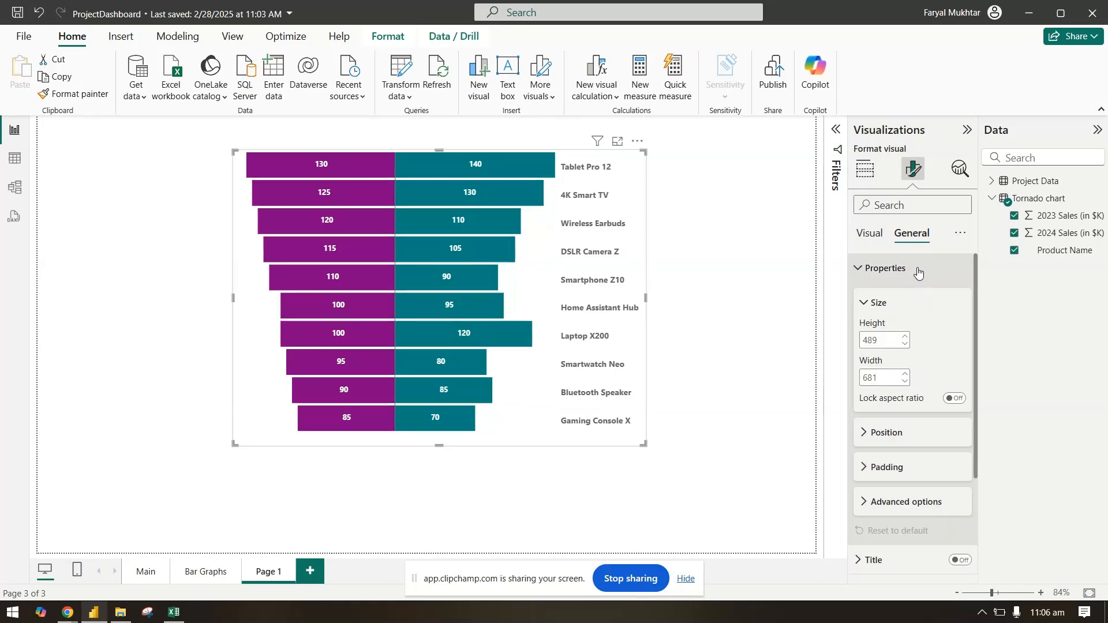
left_click(919, 270)
left_click(917, 297)
left_click(917, 299)
Give the Tornado chart a light gray background and turn on its visual border and shadow
left_click(915, 328)
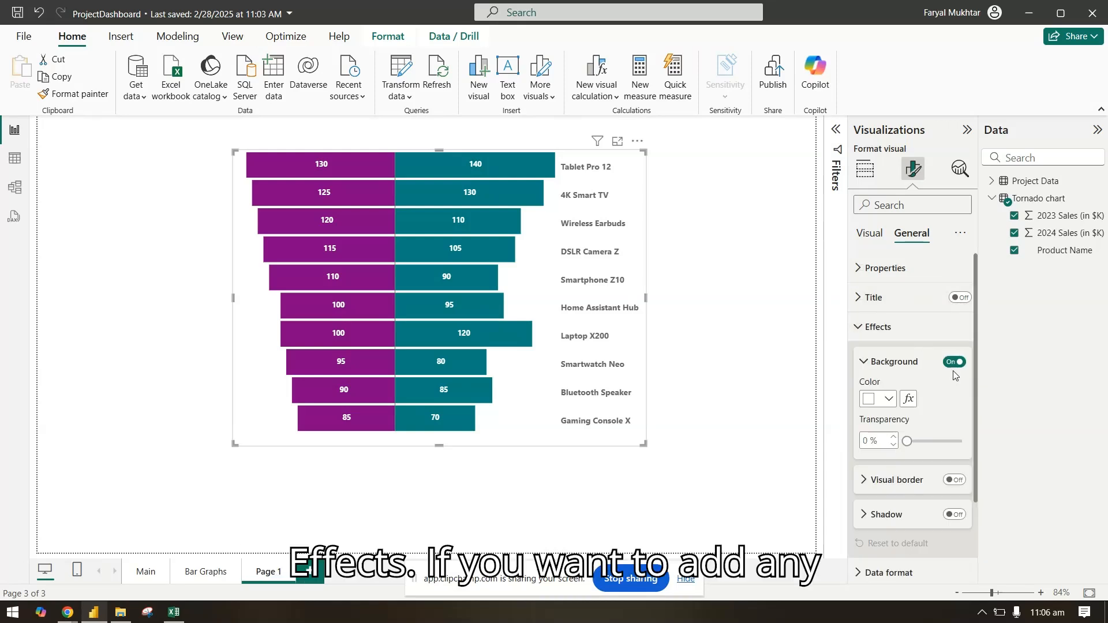
left_click(877, 399)
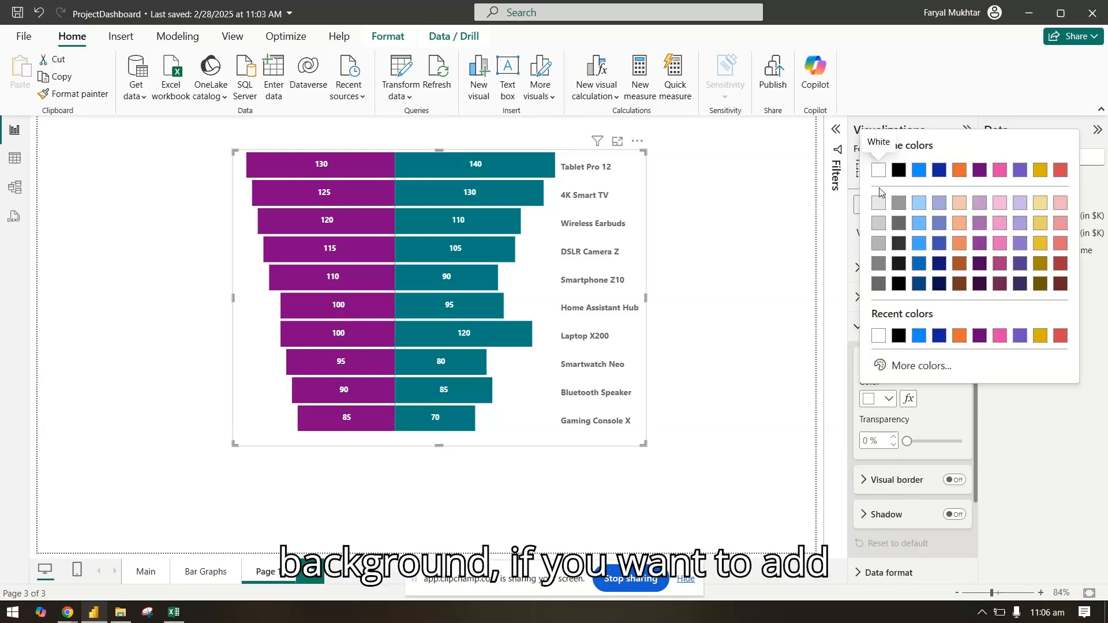
left_click(881, 211)
left_click(954, 480)
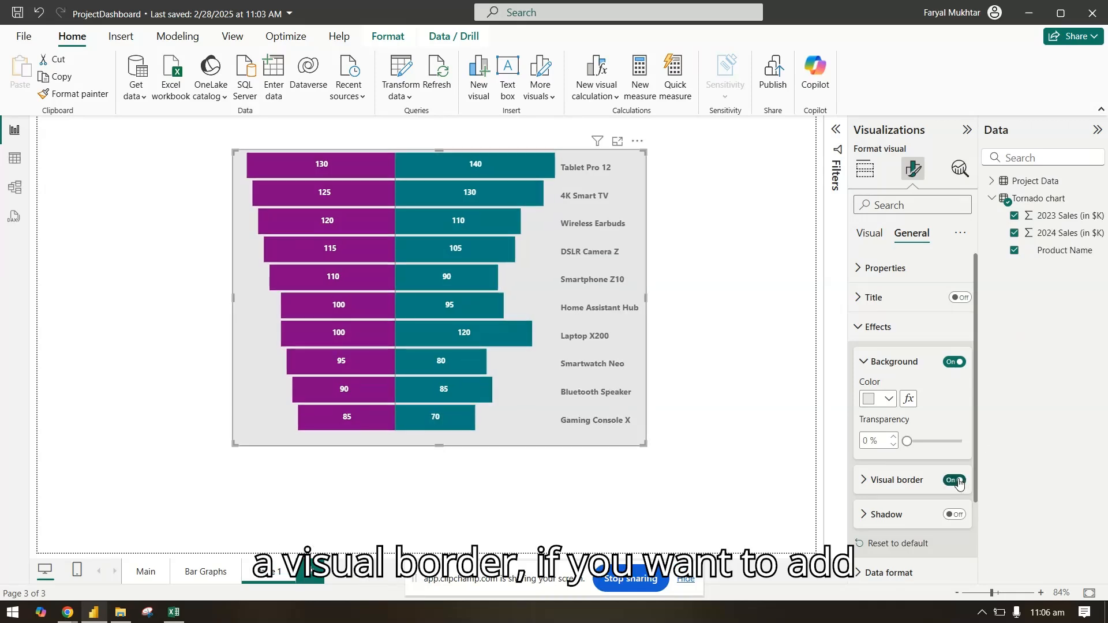
left_click(957, 515)
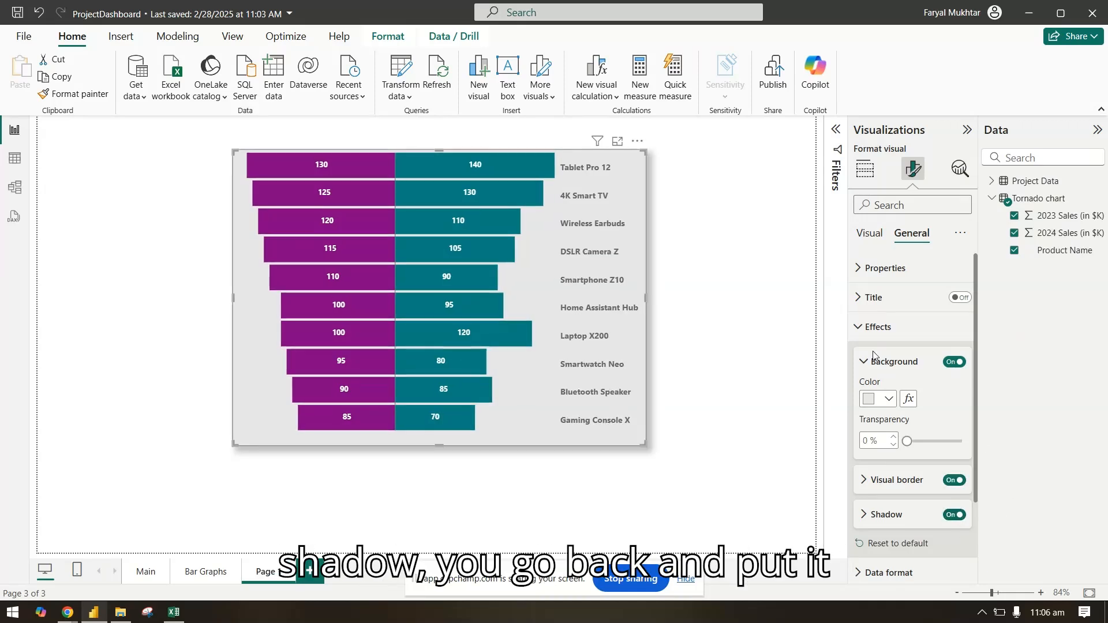
Set the Tornado chart's background color to white
left_click(882, 400)
left_click(896, 339)
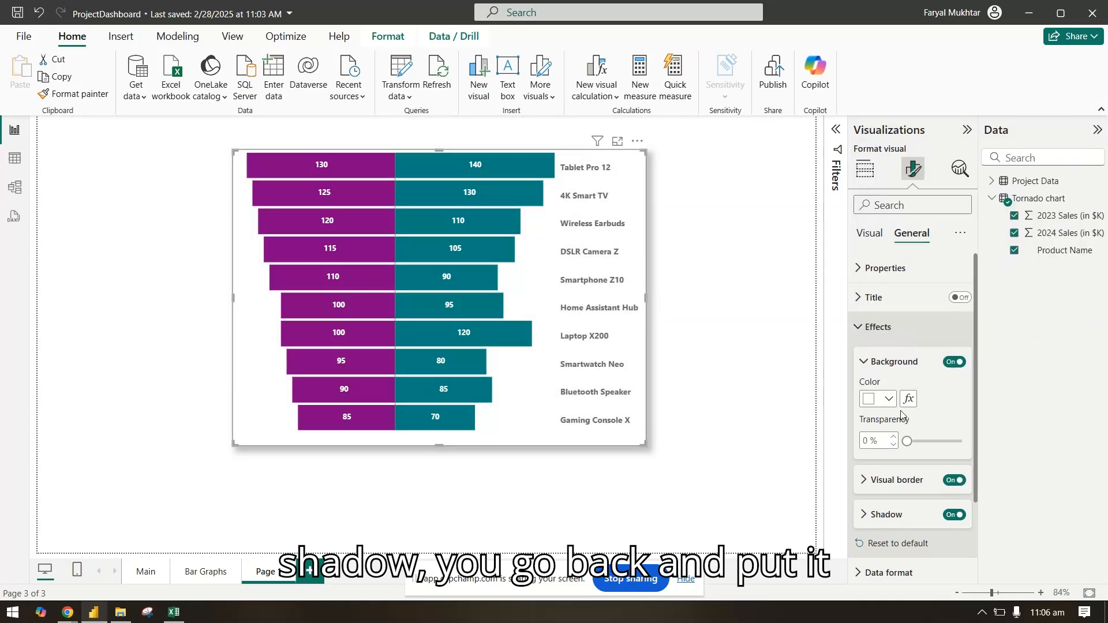
left_click(886, 365)
left_click(886, 329)
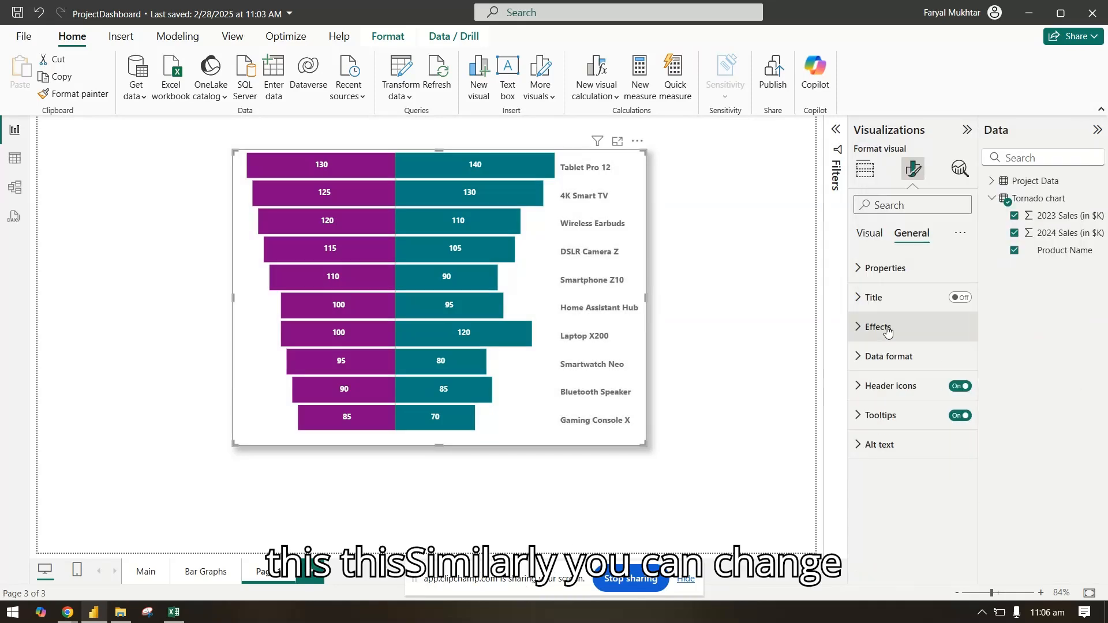
View the data format settings and move the Tornado chart slightly down the page
left_click(904, 357)
left_click(904, 357)
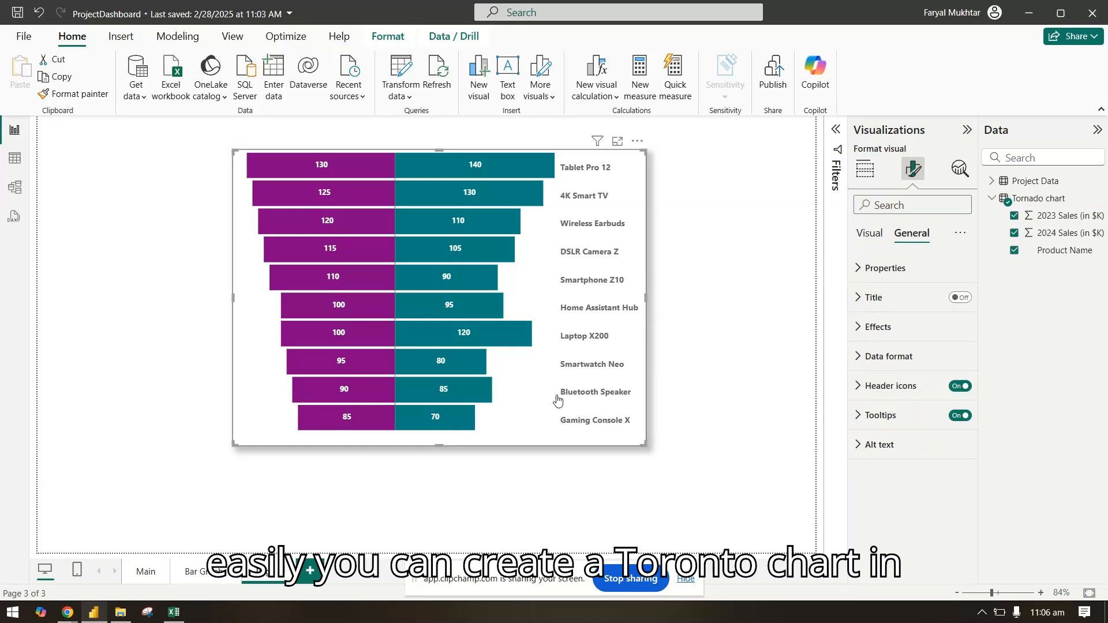
left_click_drag(539, 447, 537, 472)
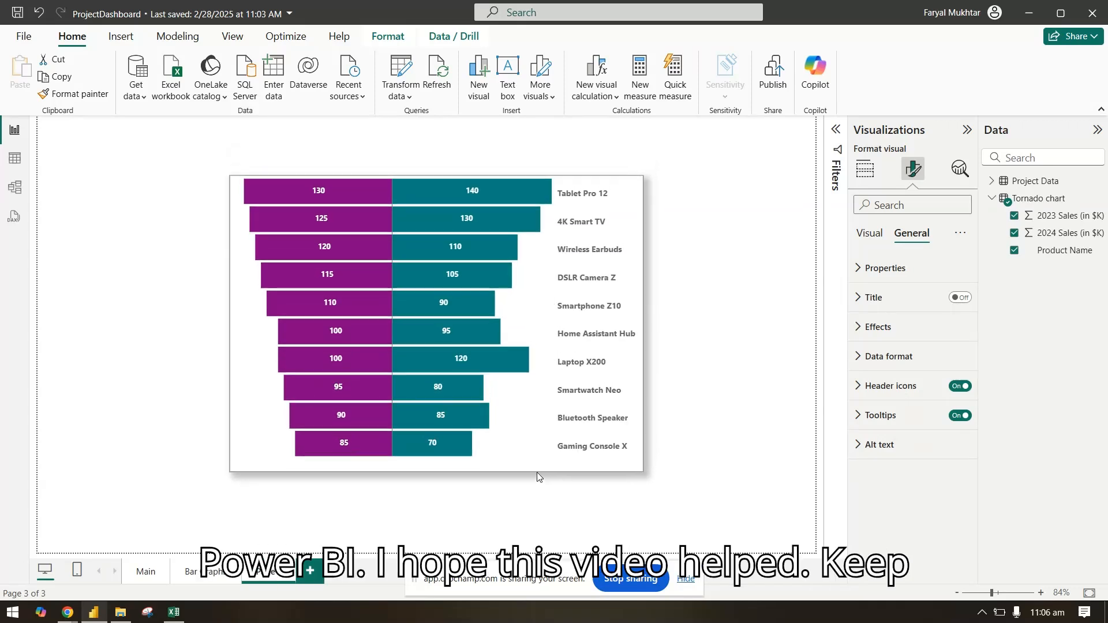